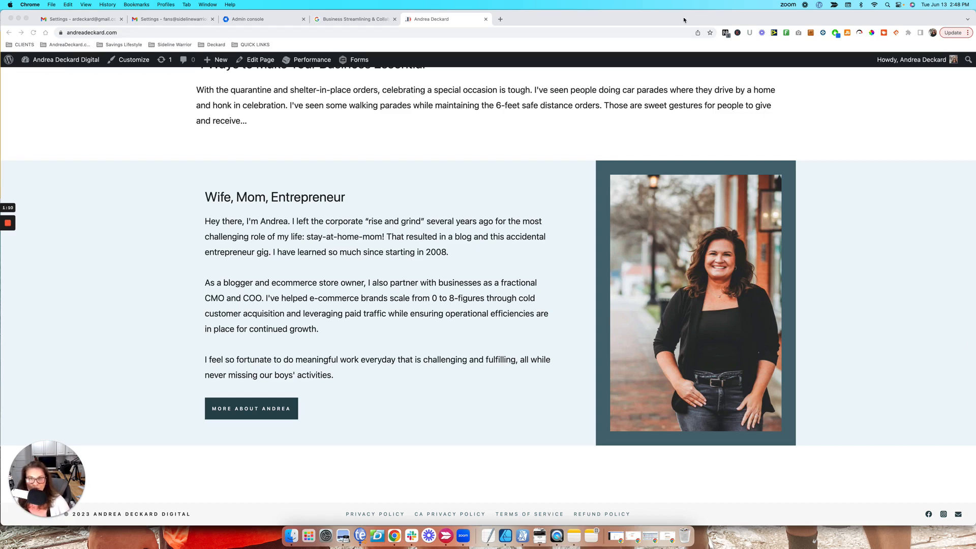
Step: Switch from the andreadeckard.com WordPress tab to the Google Workspace business page tab
left_click(364, 23)
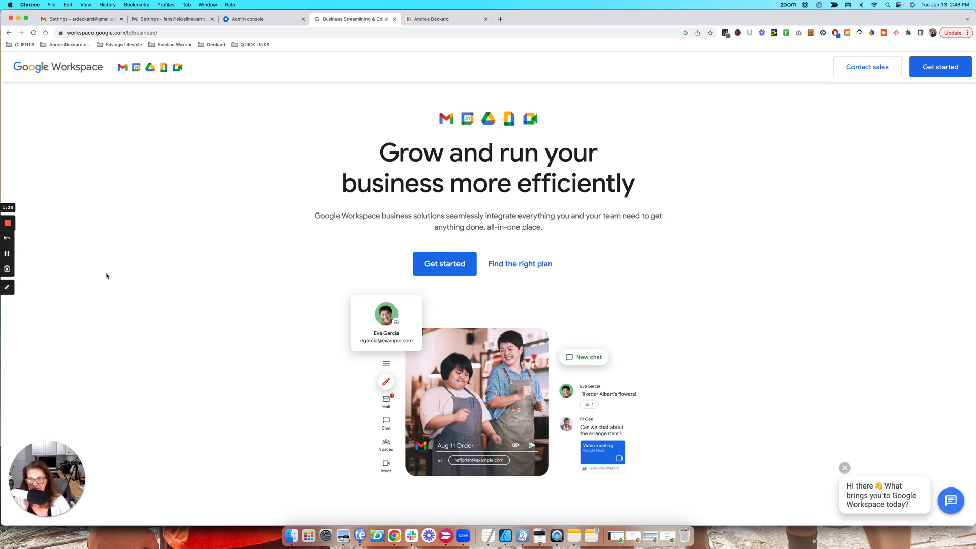
Step: Move between the WordPress and Workspace tabs, ending on the sidelinewarrior.com Google Admin home
left_click(414, 19)
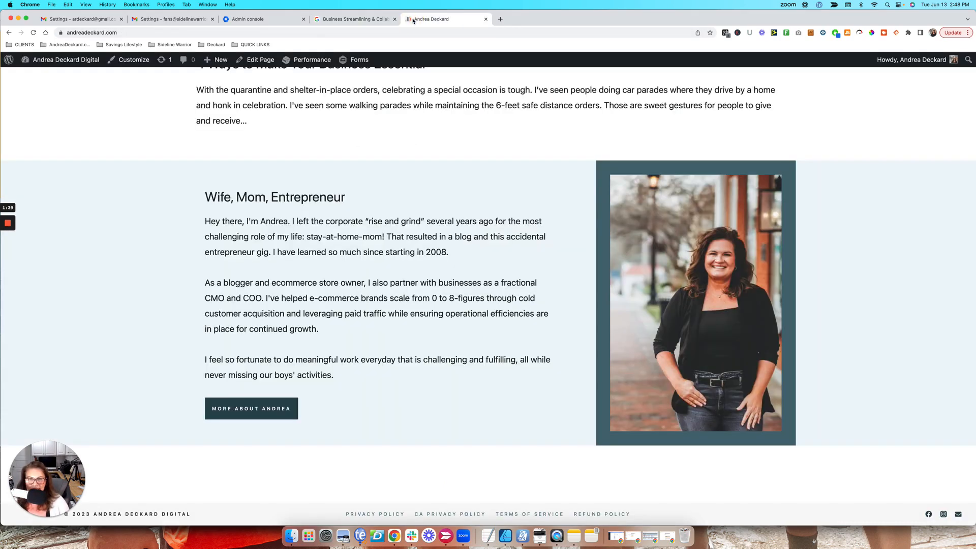
left_click(358, 22)
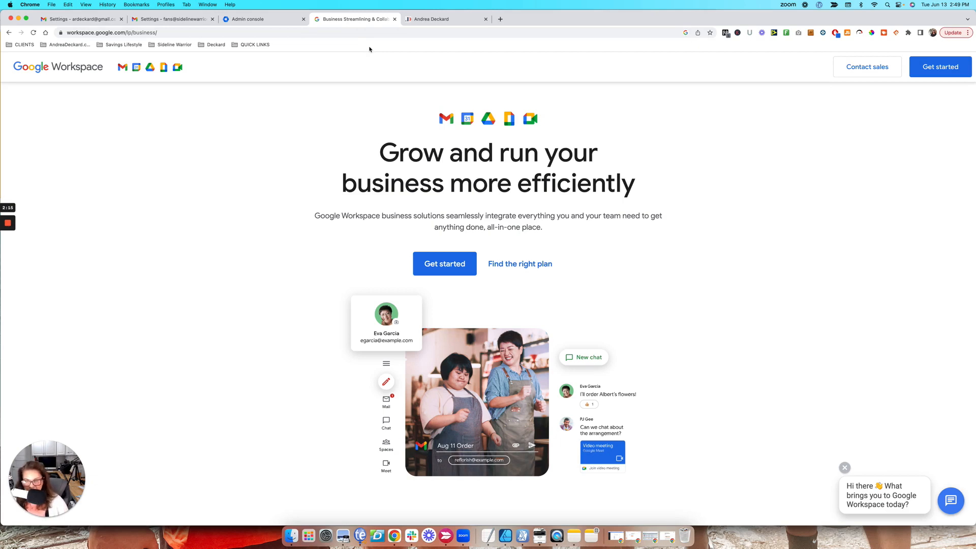
left_click(266, 21)
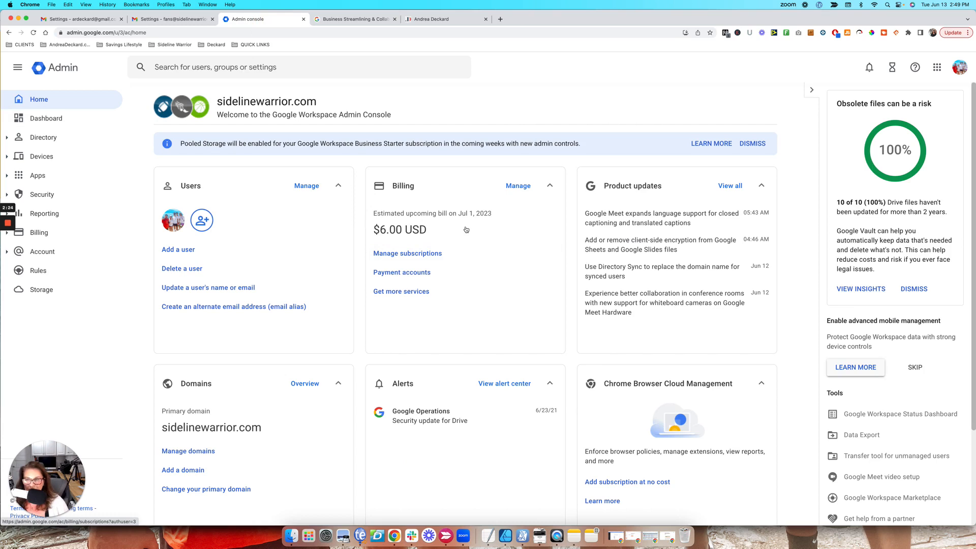
Step: Go to Security > Overview and open the Less secure apps card, reaching the password check
left_click(70, 202)
left_click(56, 214)
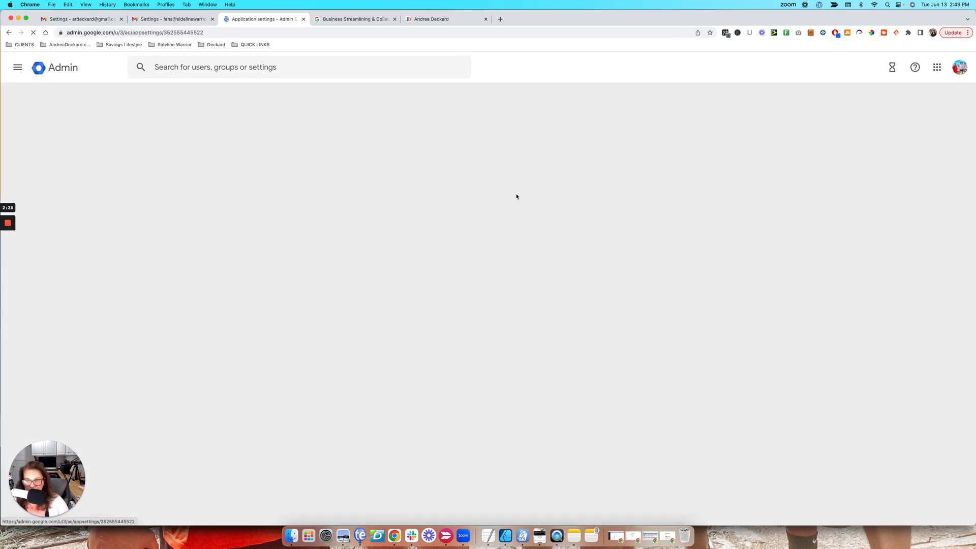
scroll(634, 281, "down", 2)
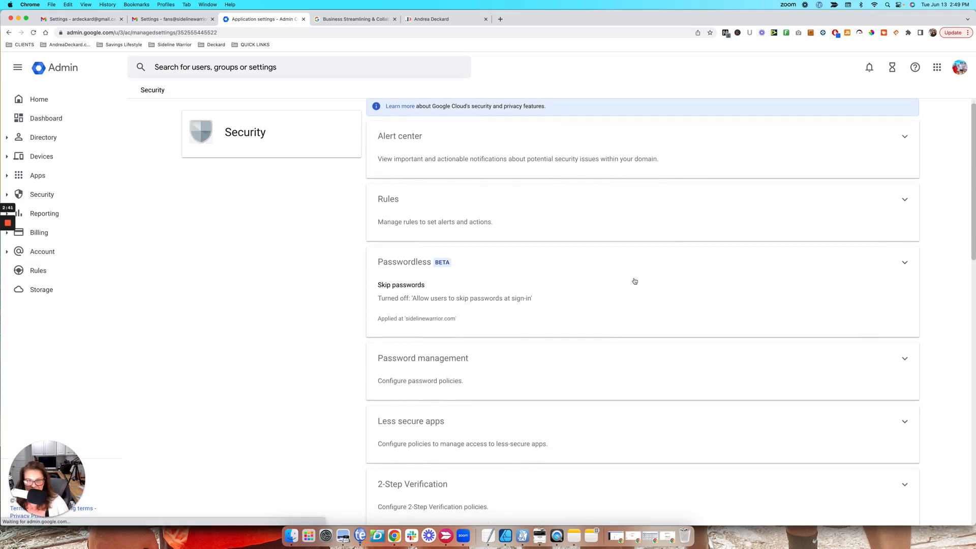
scroll(635, 281, "down", 2)
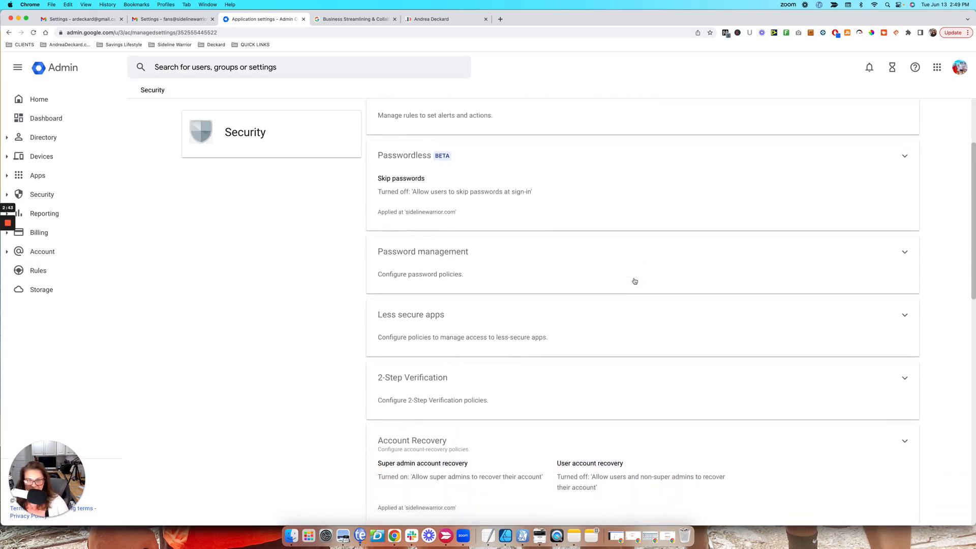
left_click(613, 318)
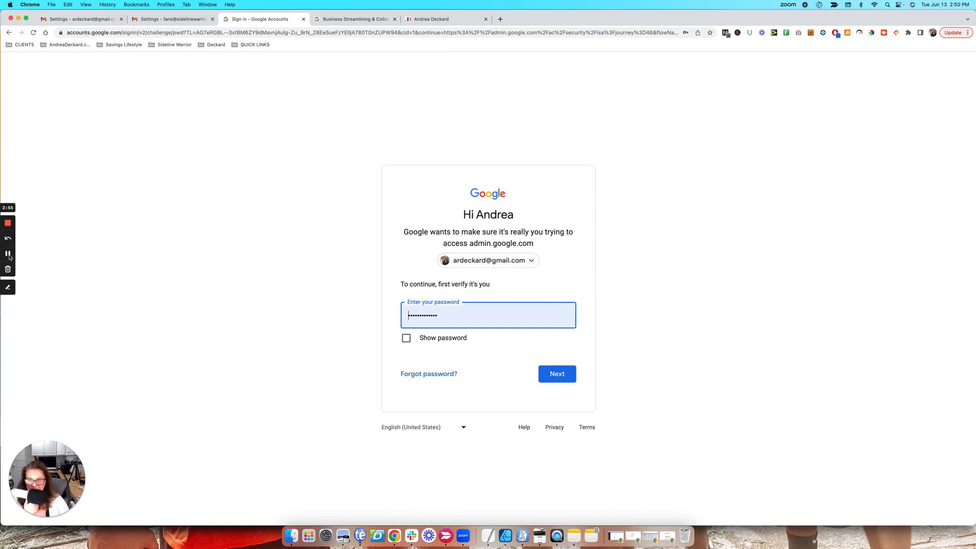
Step: Choose 'Allow users to manage their access to less secure apps' and save the setting
left_click(8, 254)
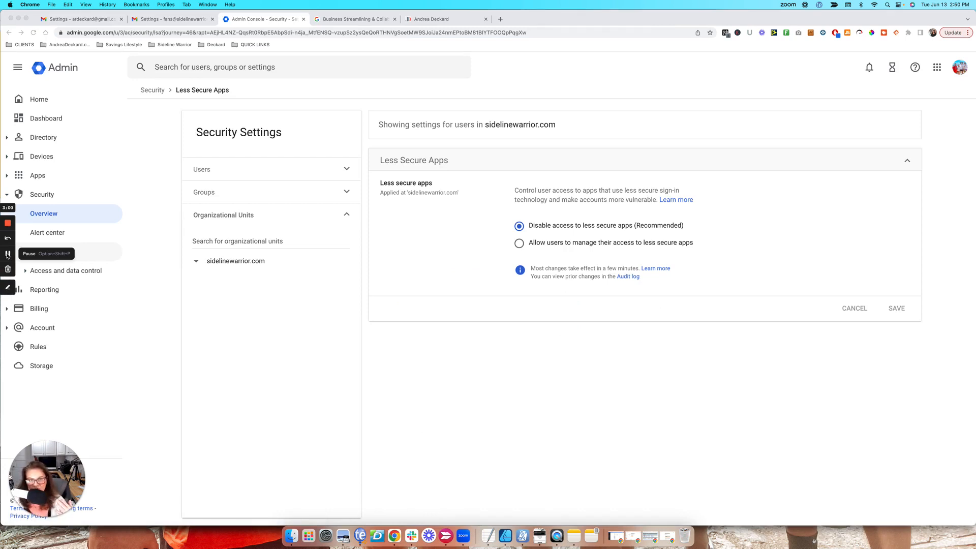
left_click(518, 244)
left_click(520, 244)
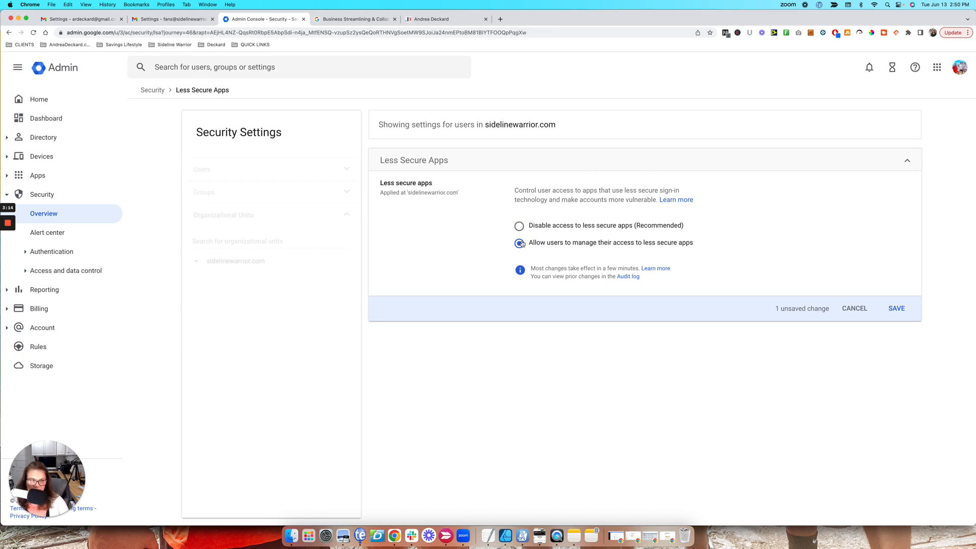
left_click(897, 308)
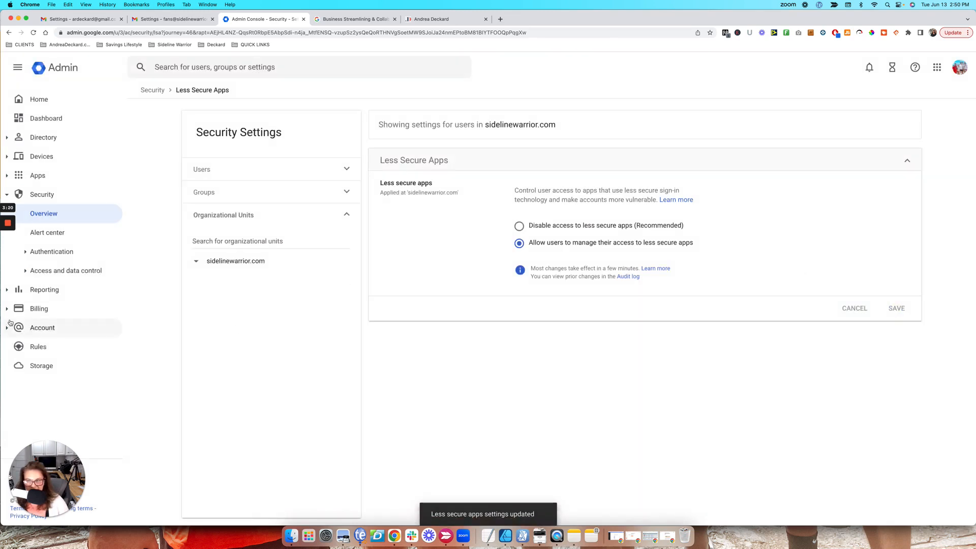
left_click(39, 328)
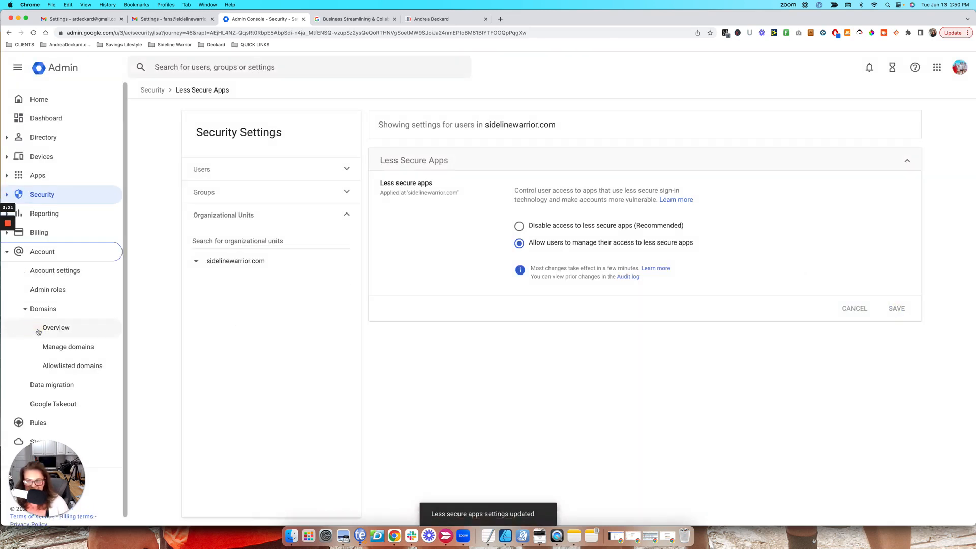
Step: Under Manage domains, start Activate Gmail for sidelinewarrior.com with 'Set up MX record' selected
left_click(67, 347)
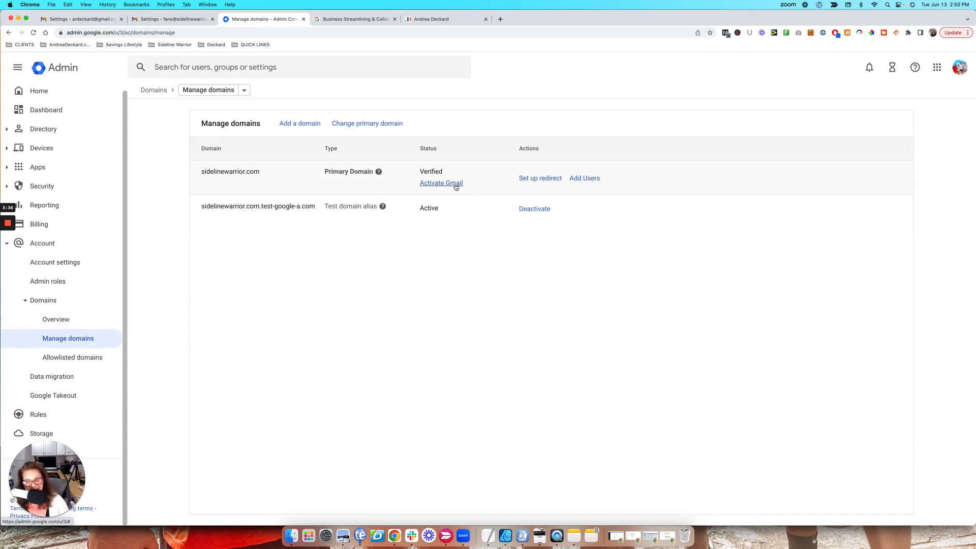
left_click(456, 184)
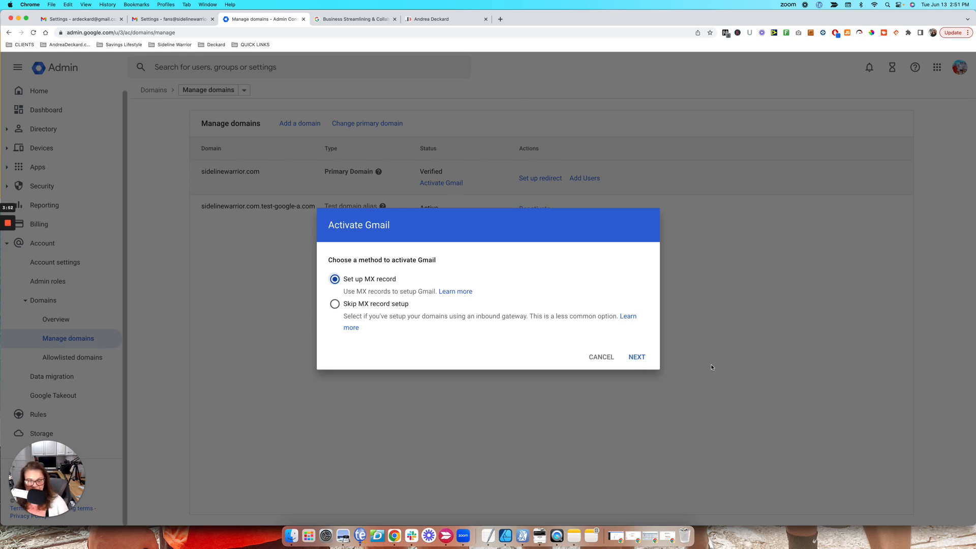
left_click(640, 354)
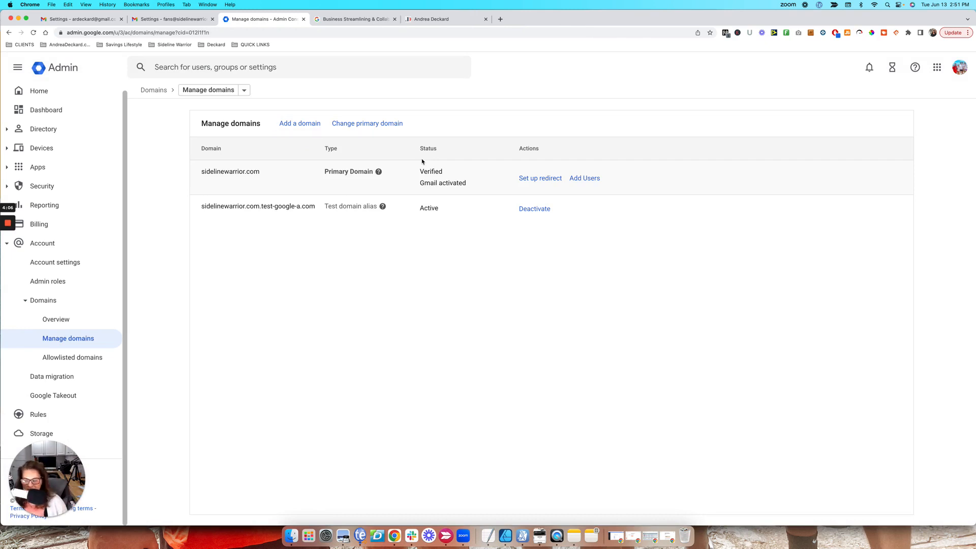
Step: Open Directory > Users and review the Super Admin user's details, including 128 console privileges
left_click(68, 131)
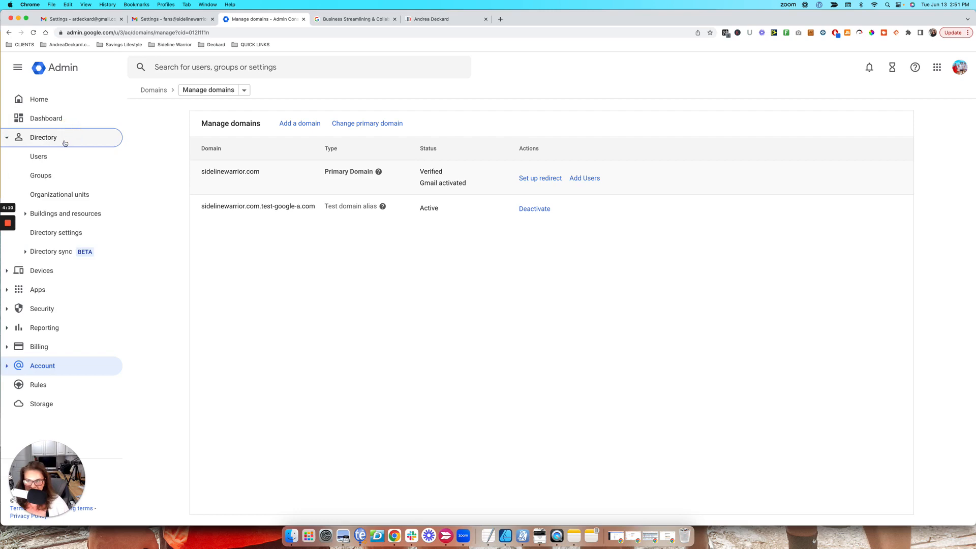
left_click(60, 157)
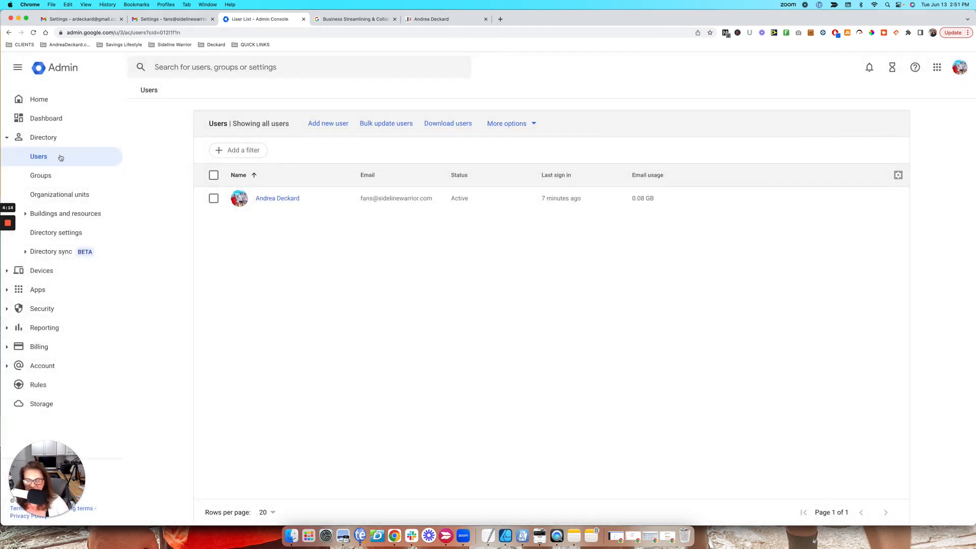
left_click(291, 200)
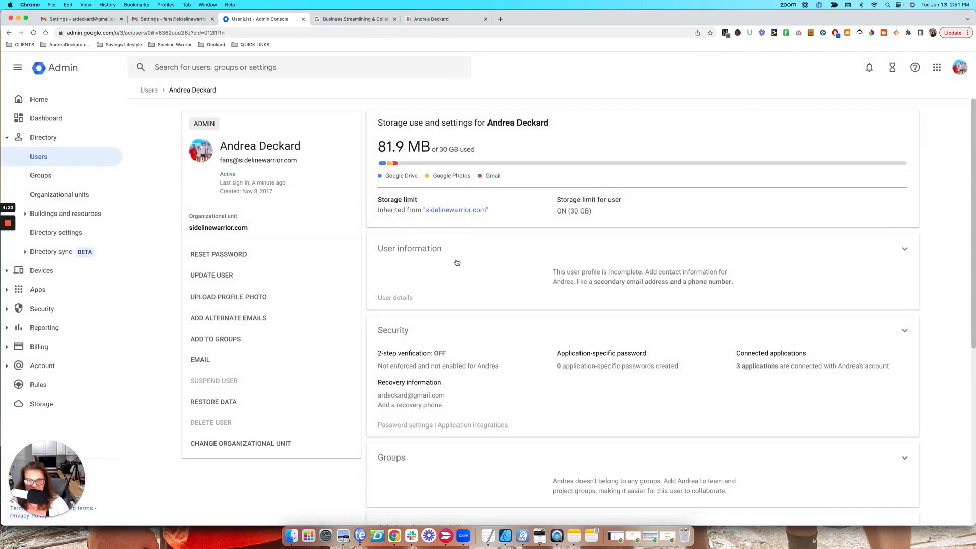
scroll(463, 283, "down", 1)
scroll(463, 283, "down", 8)
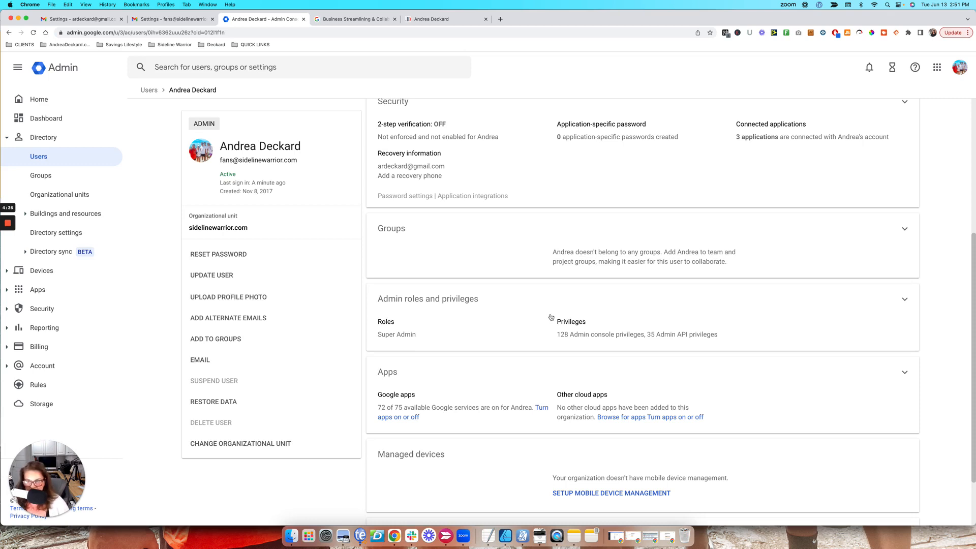
left_click(40, 291)
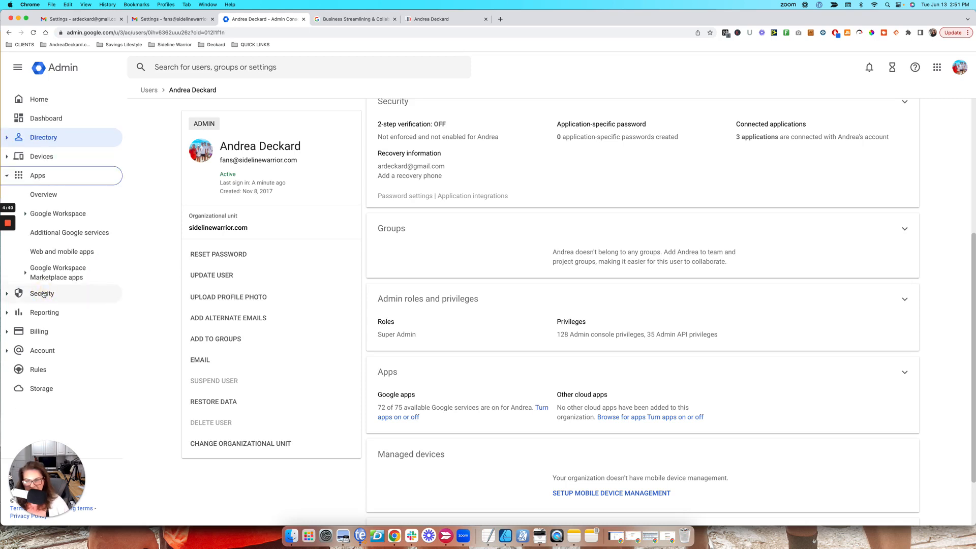
Step: Open Gmail's End User Access settings under Apps > Google Workspace for the sidelinewarrior.com unit
left_click(50, 213)
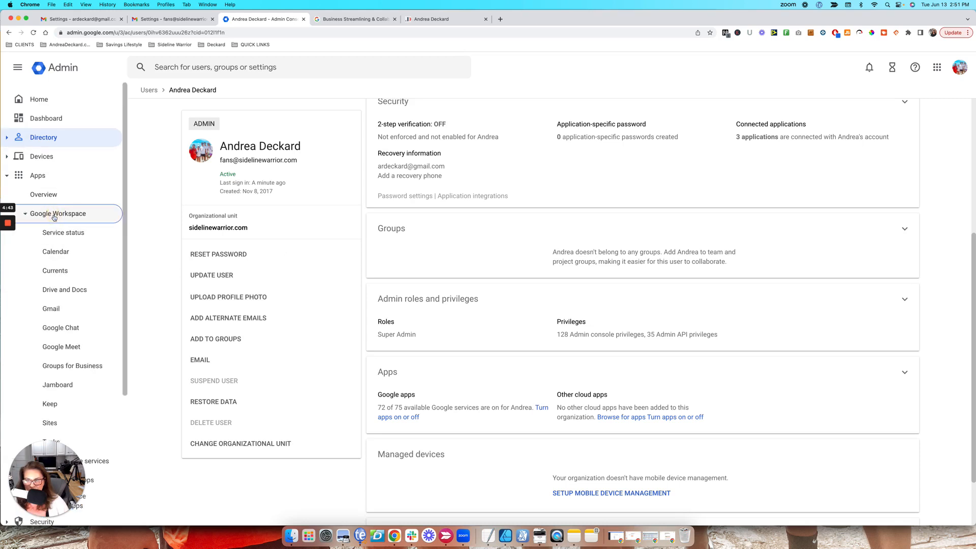
left_click(60, 309)
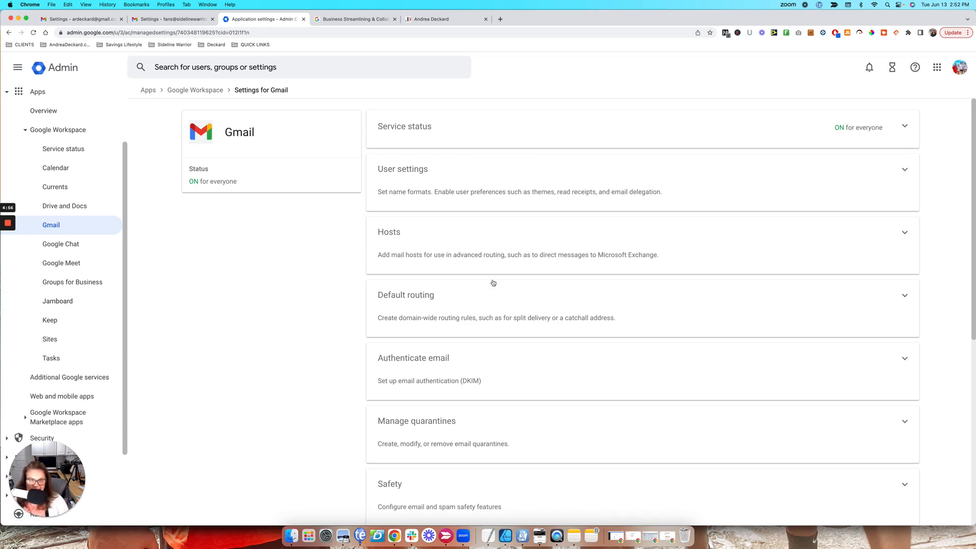
scroll(491, 282, "down", 4)
scroll(493, 282, "down", 9)
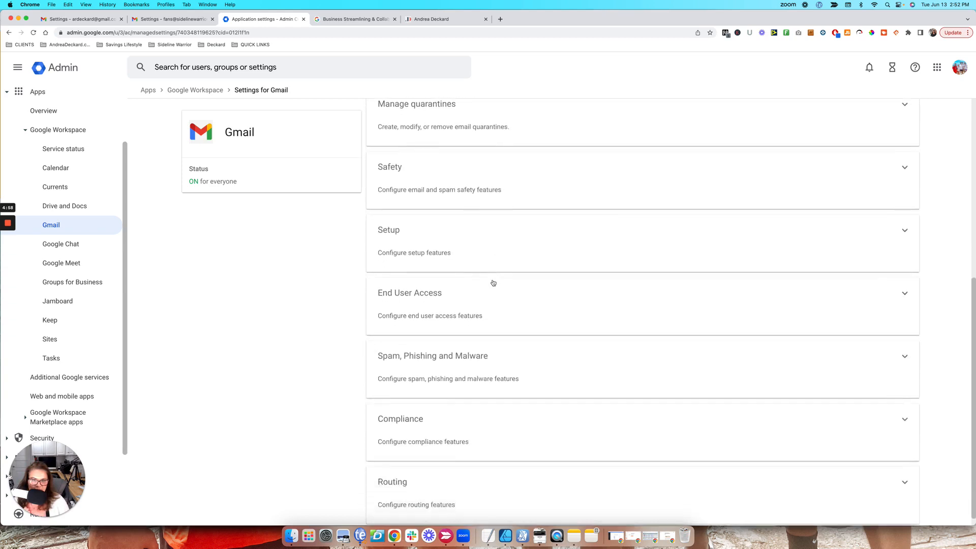
left_click(517, 289)
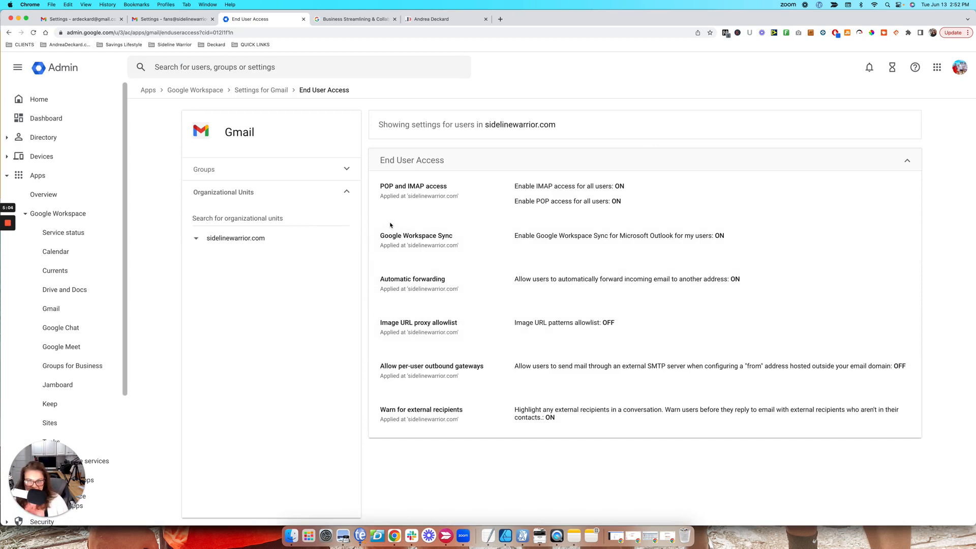
left_click(262, 242)
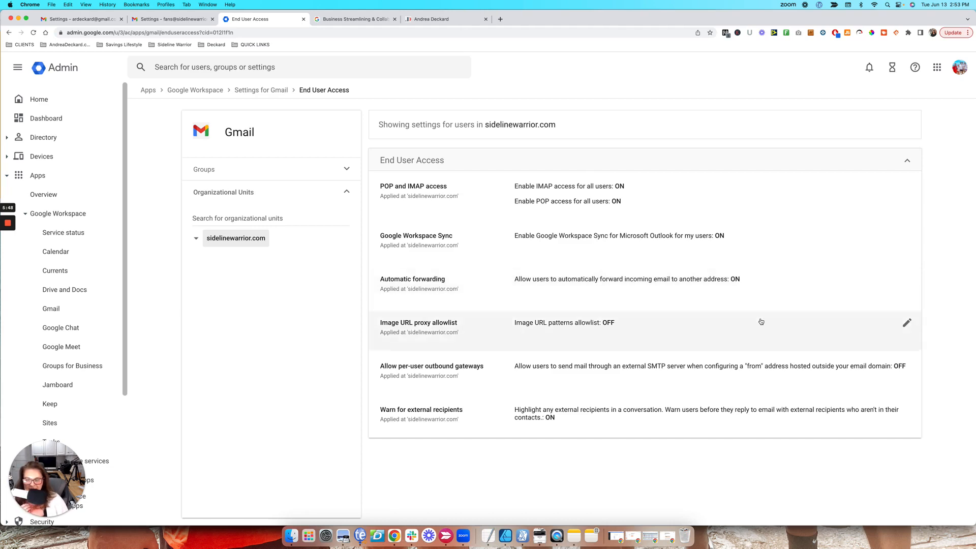
Step: Enable 'Allow users to send mail through an external SMTP server' and save it
left_click(736, 374)
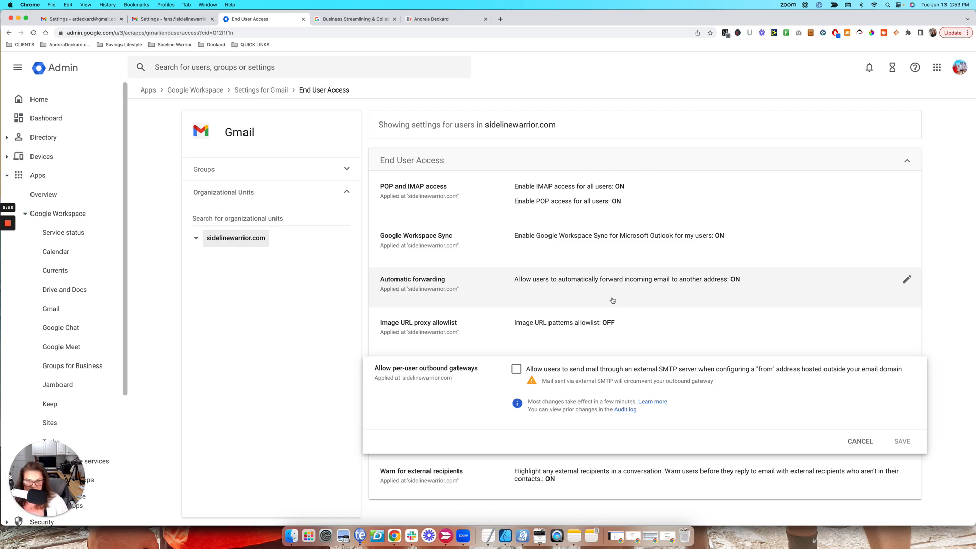
left_click(520, 369)
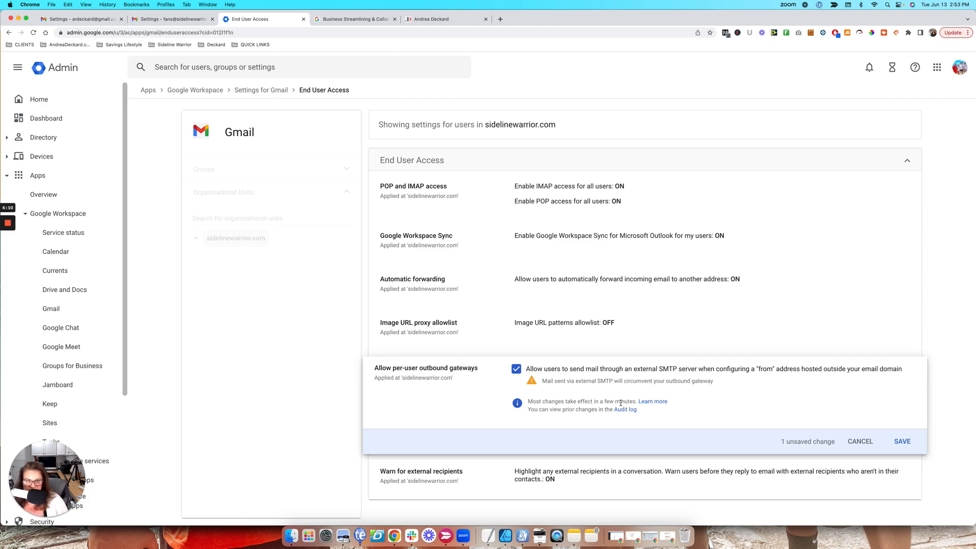
left_click(903, 441)
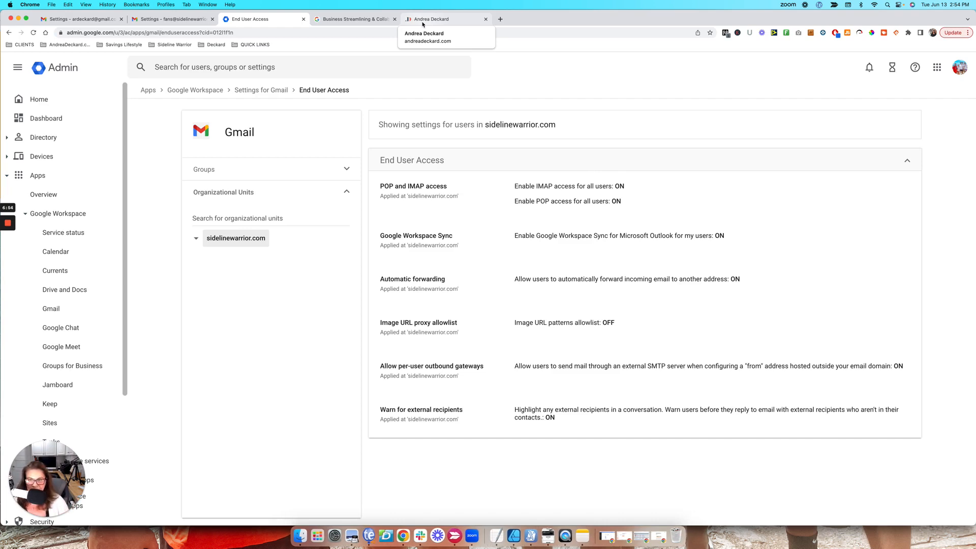
left_click(8, 254)
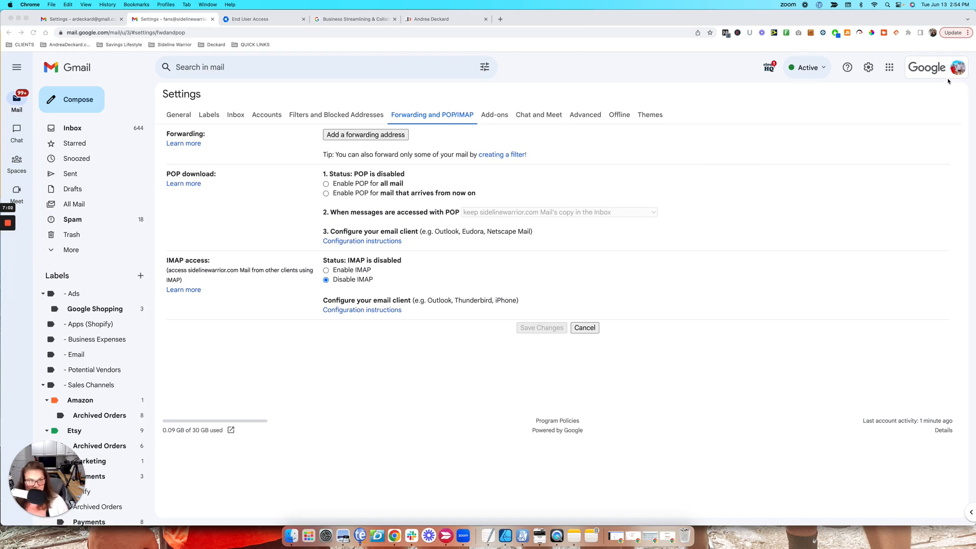
Step: Choose 'Manage your Google Account' from the workspace account's profile menu in Gmail
left_click(927, 81)
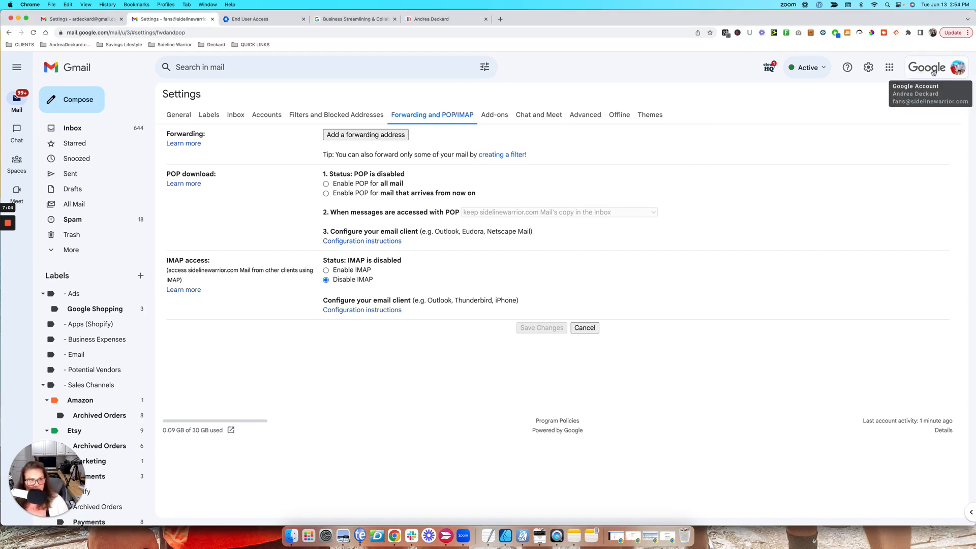
left_click(934, 73)
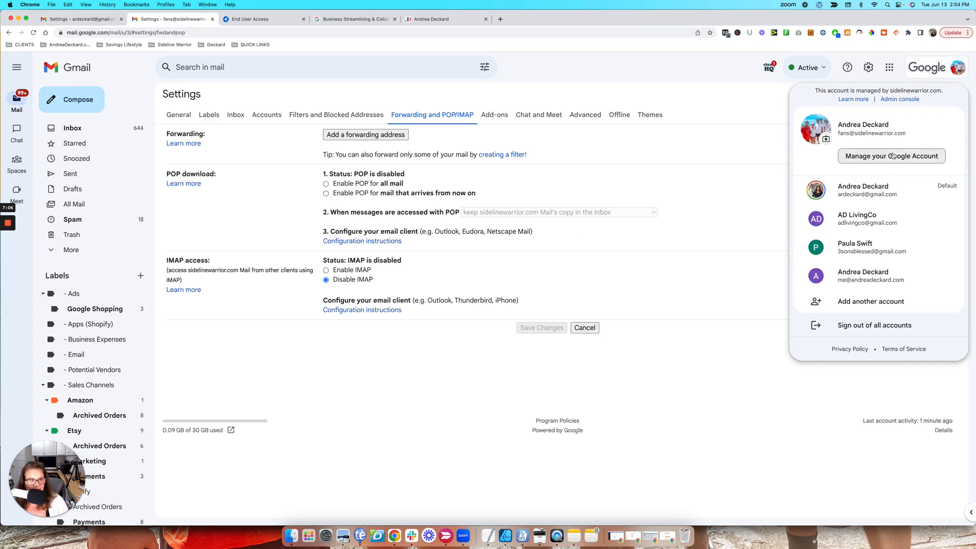
left_click(893, 156)
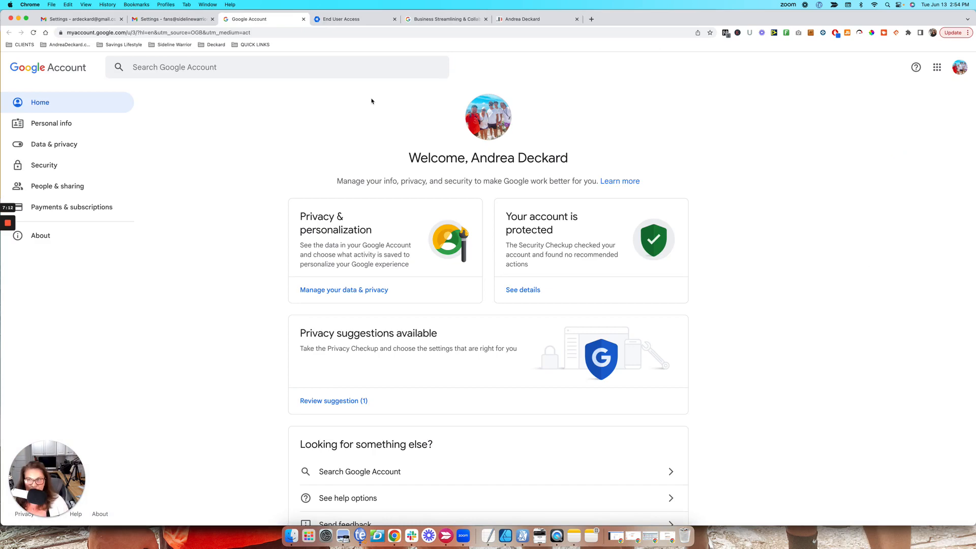
Step: Turn Less secure app access ON under the account's Security settings, then close that tab
left_click(64, 168)
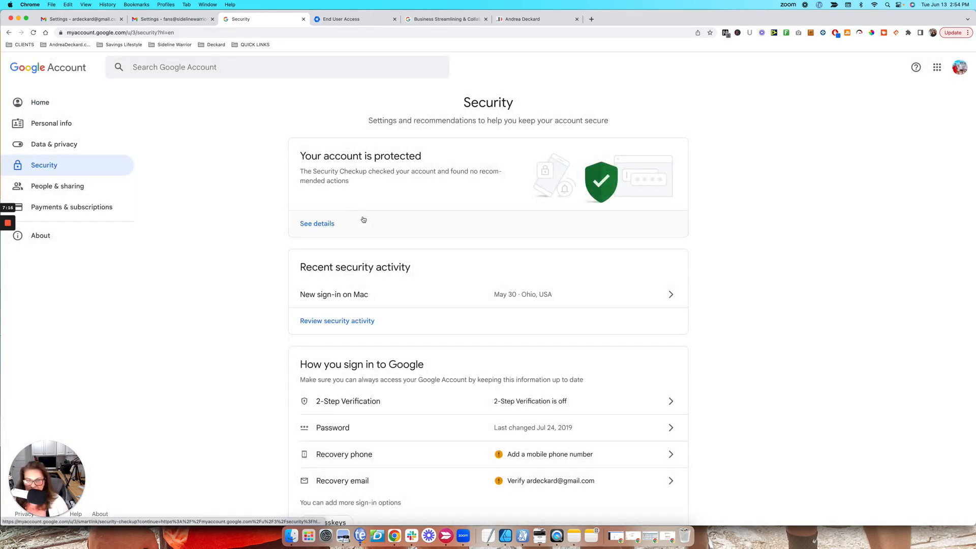
scroll(364, 219, "down", 5)
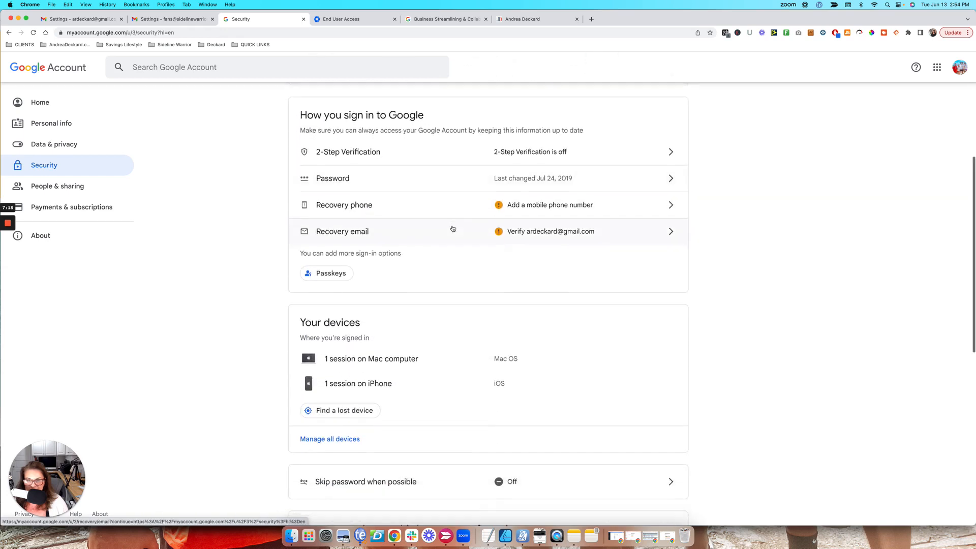
scroll(453, 229, "down", 7)
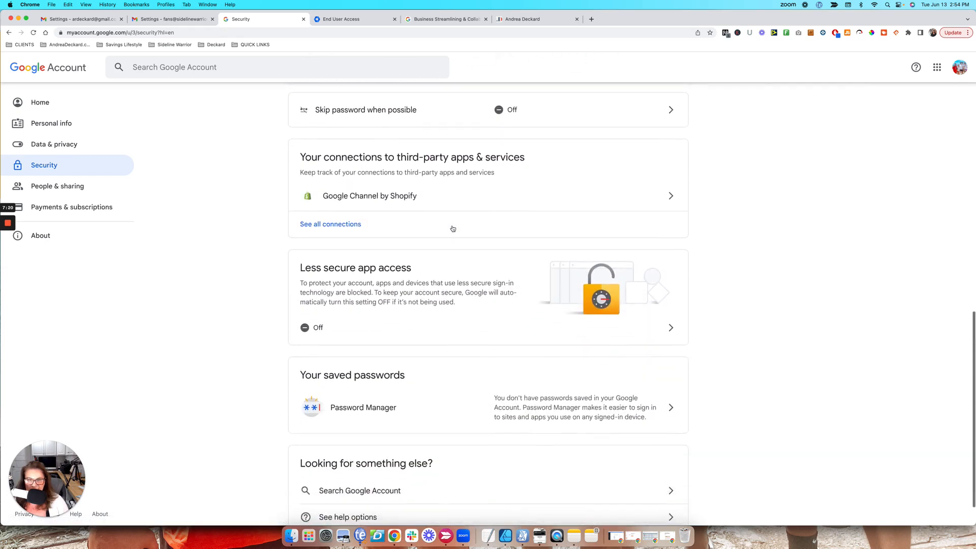
scroll(453, 228, "down", 2)
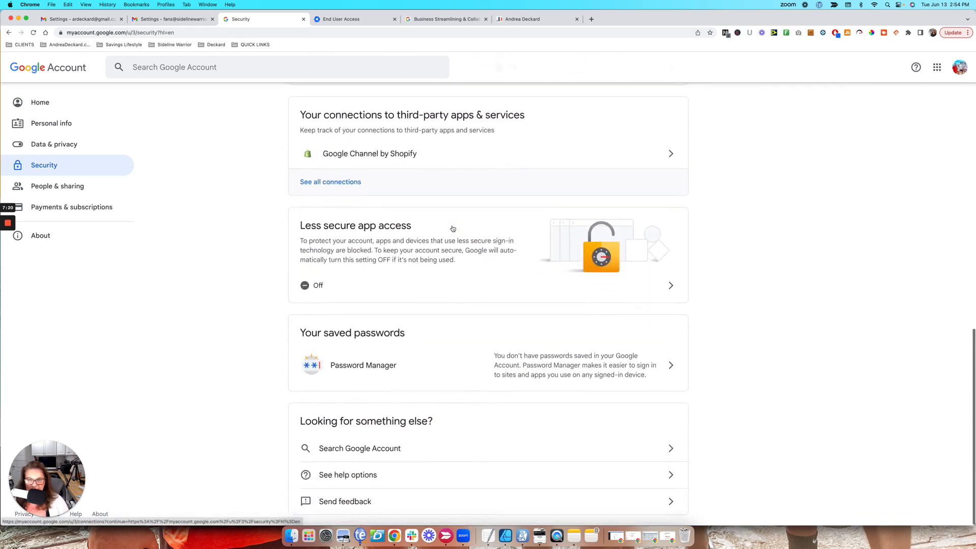
left_click(406, 271)
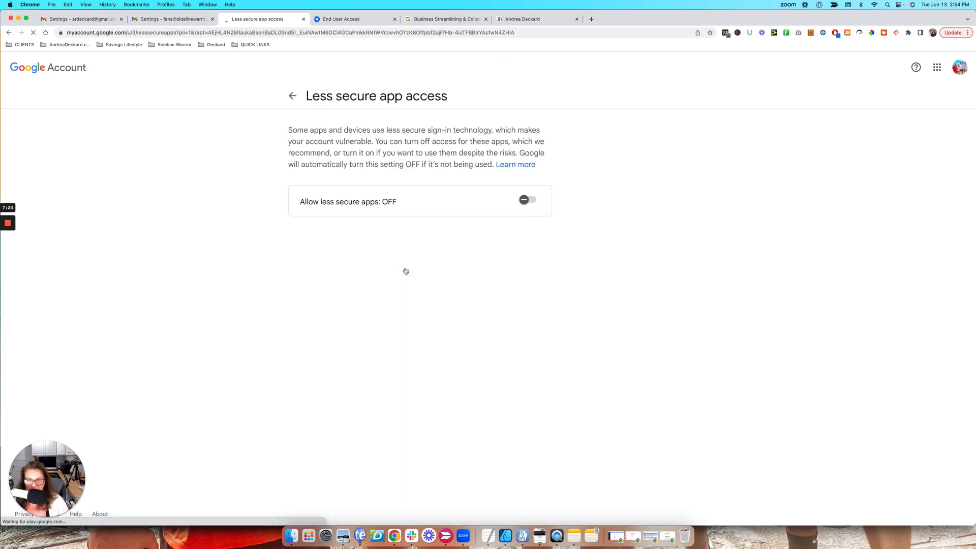
left_click(533, 203)
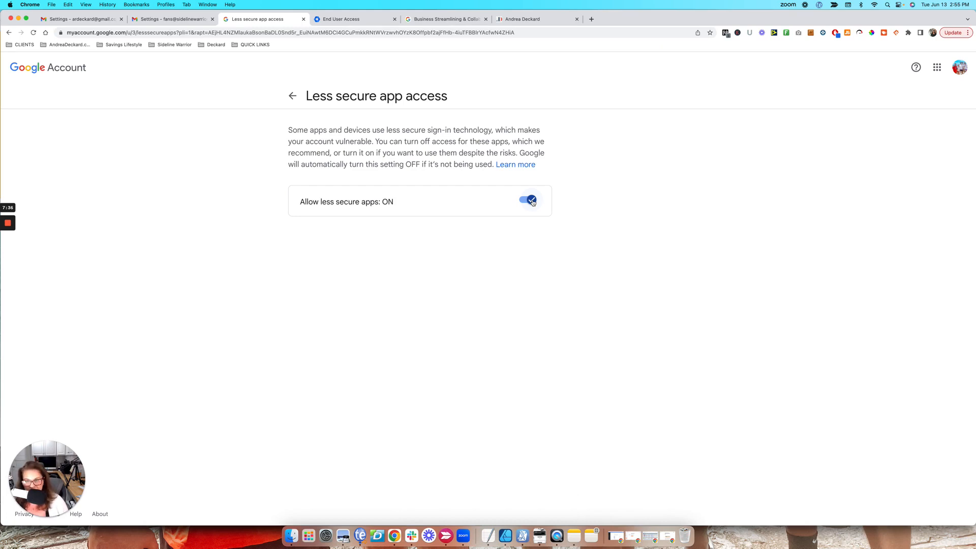
left_click(303, 19)
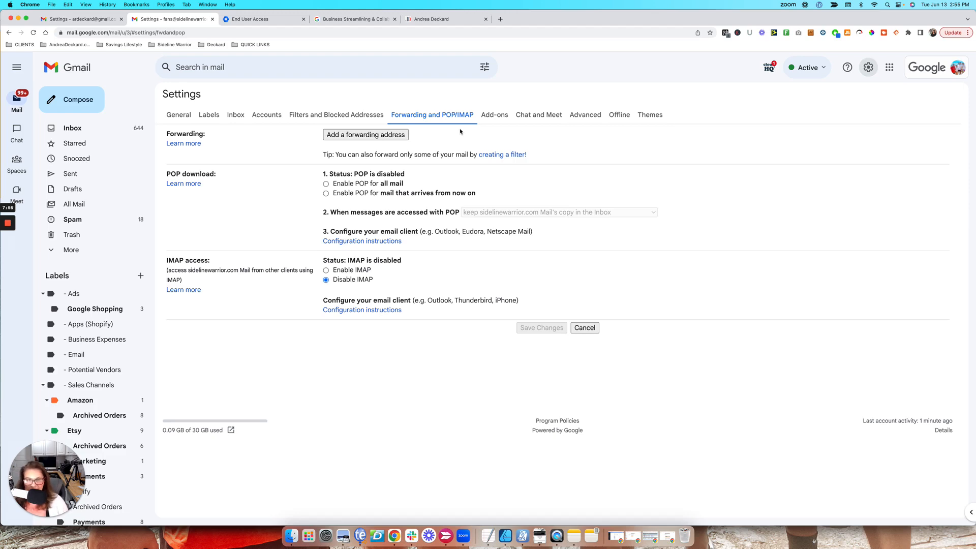
Step: Try adding the personal Gmail address as a forwarding address
left_click(381, 136)
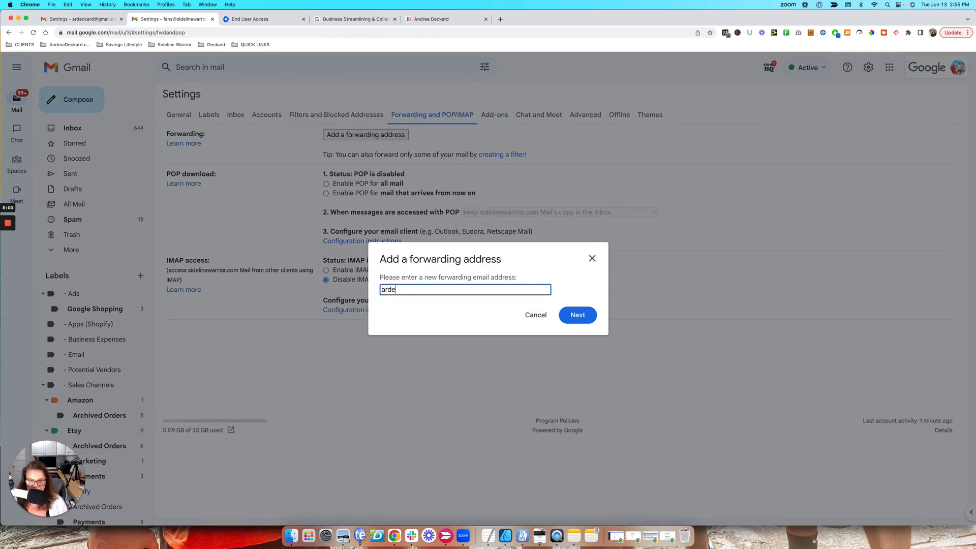
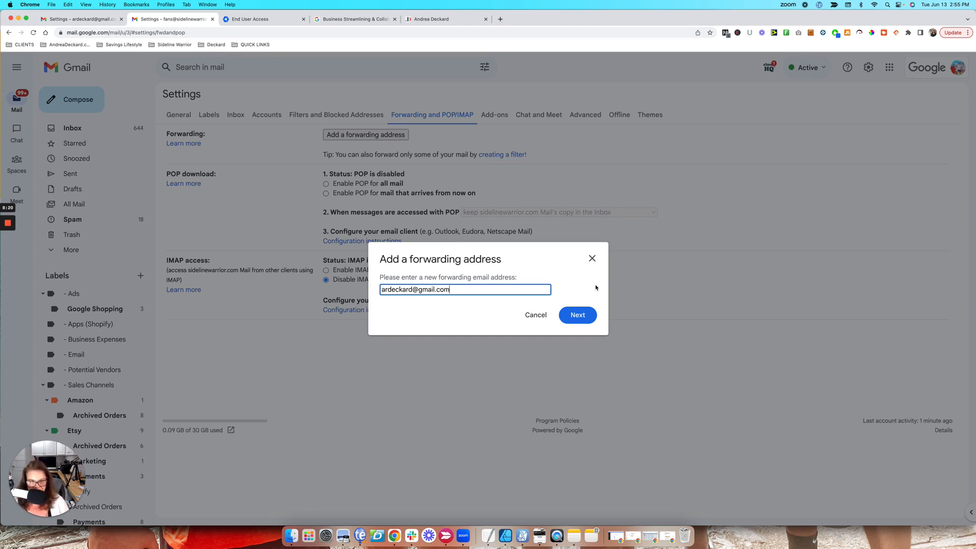
left_click(578, 315)
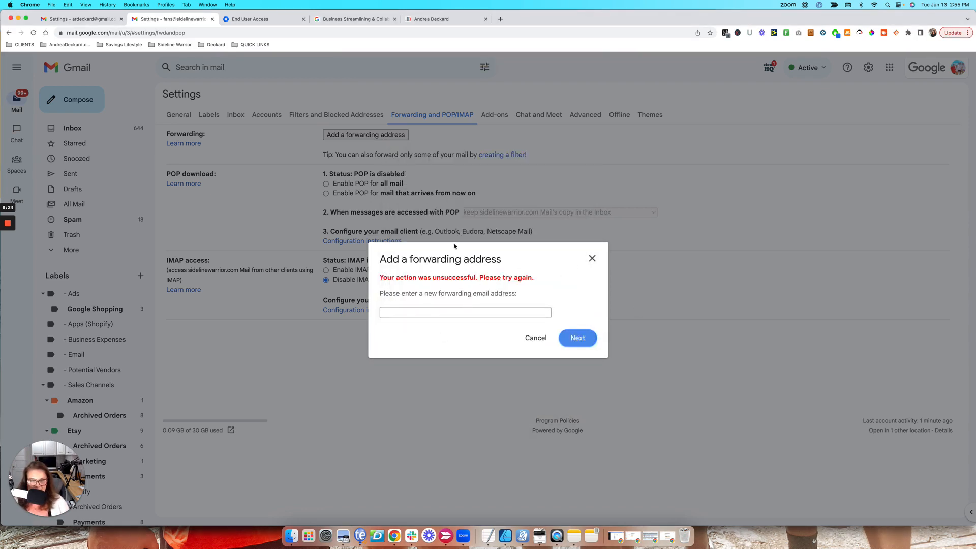
Step: After the error, close the failed forwarding dialog and reload the Gmail settings page
left_click(418, 312)
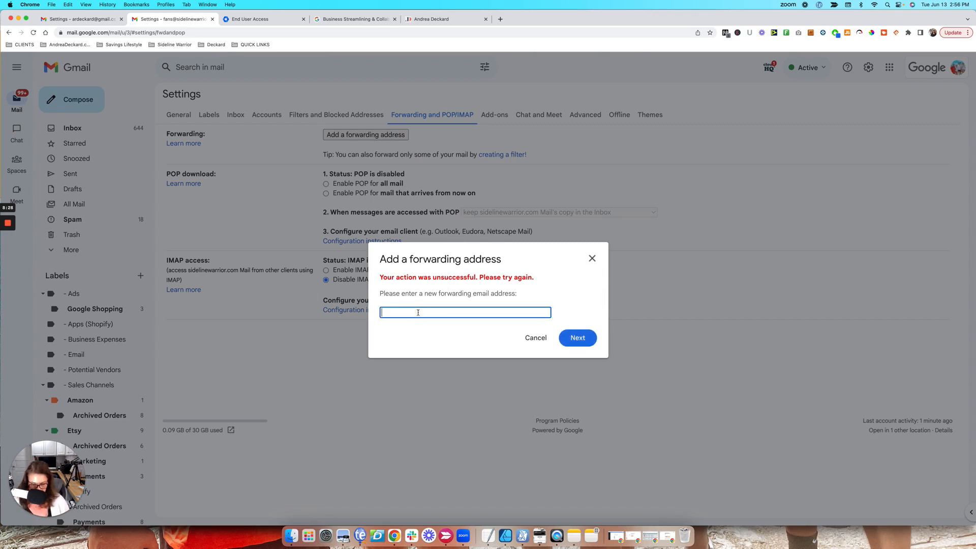
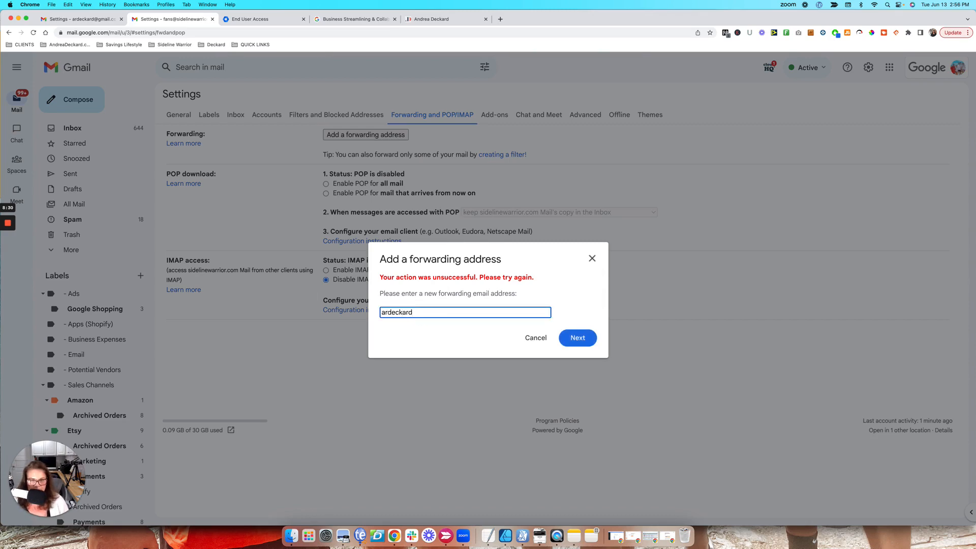
key("Escape")
left_click(33, 33)
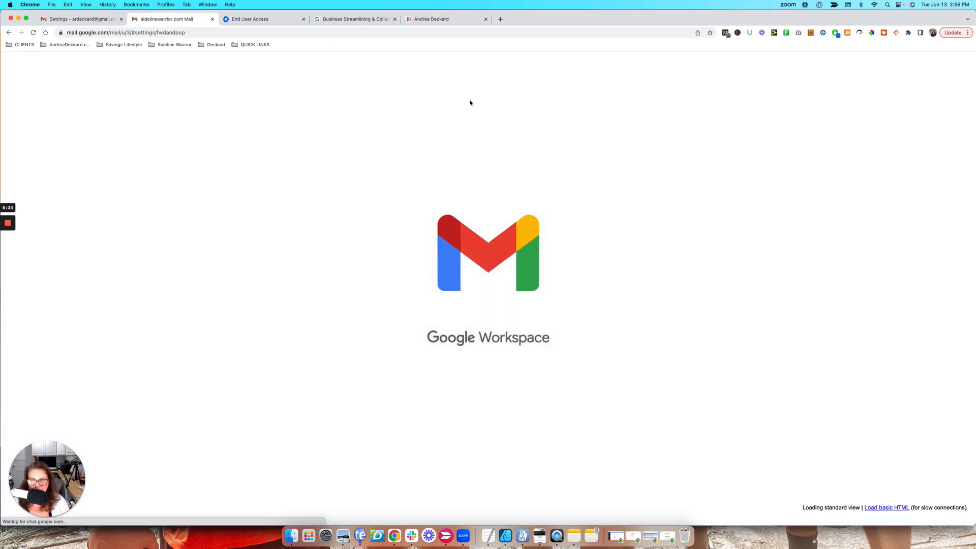
Step: Re-add the personal Gmail address for forwarding and confirm, so Gmail sends it a confirmation code
left_click(9, 255)
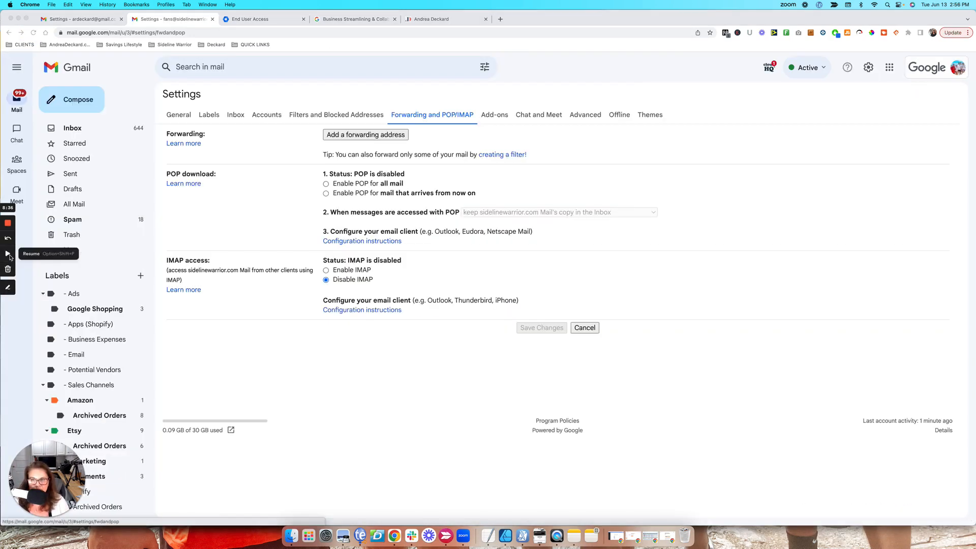
left_click(9, 255)
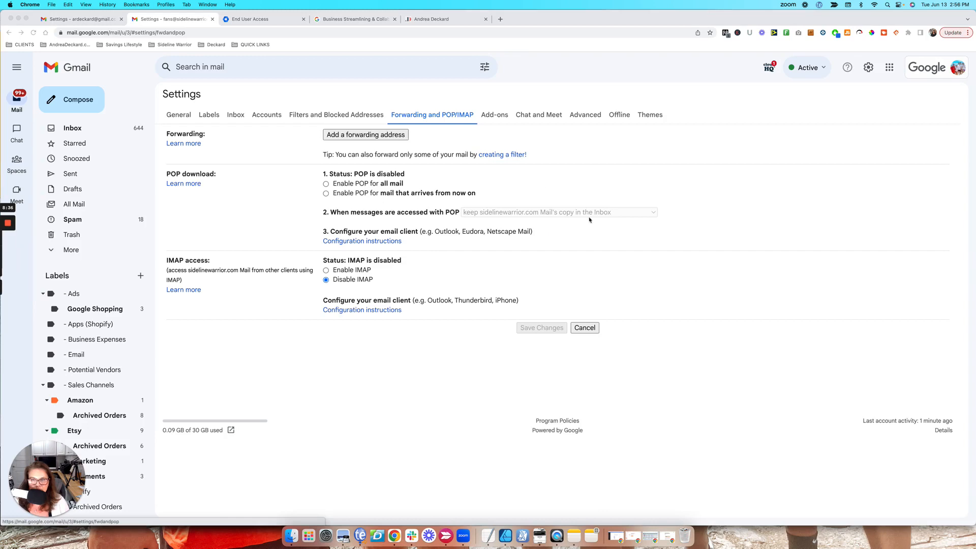
left_click(380, 137)
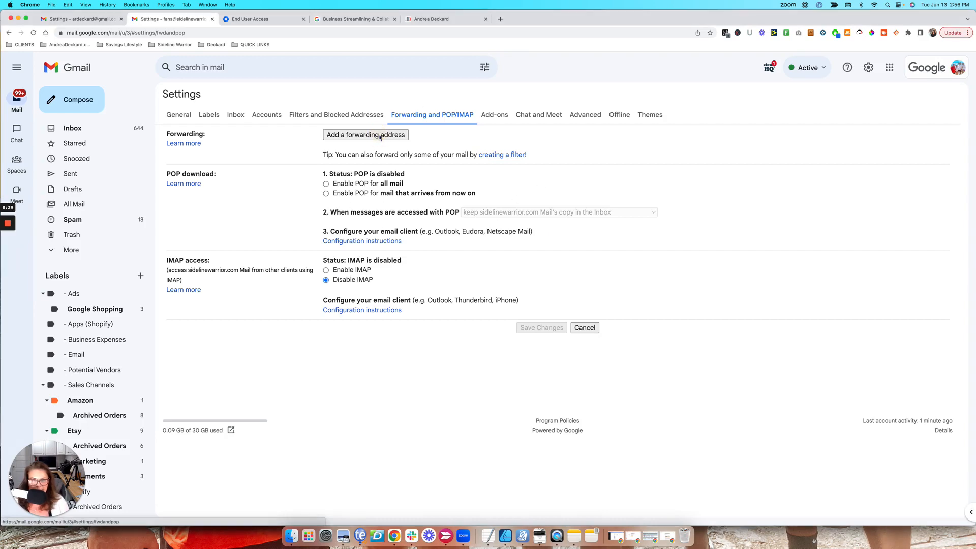
left_click(364, 135)
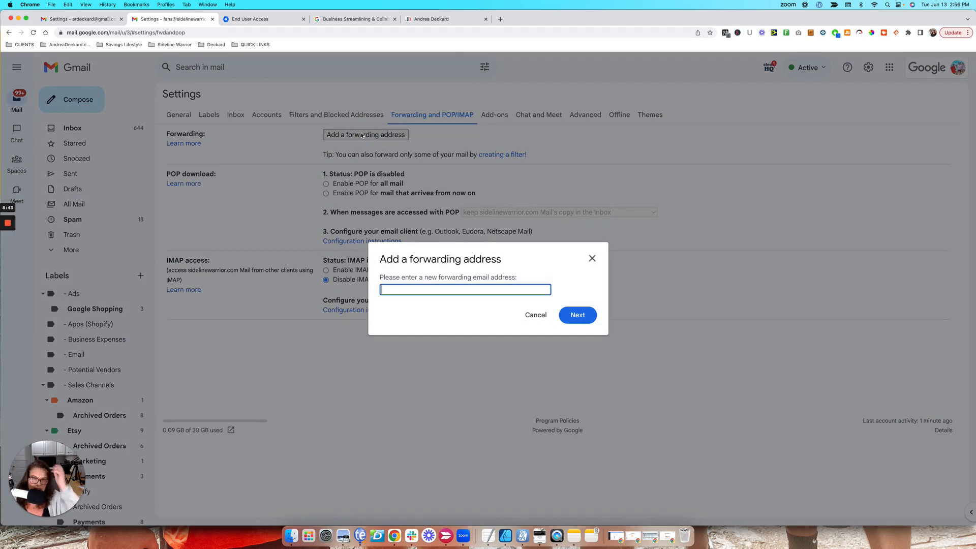
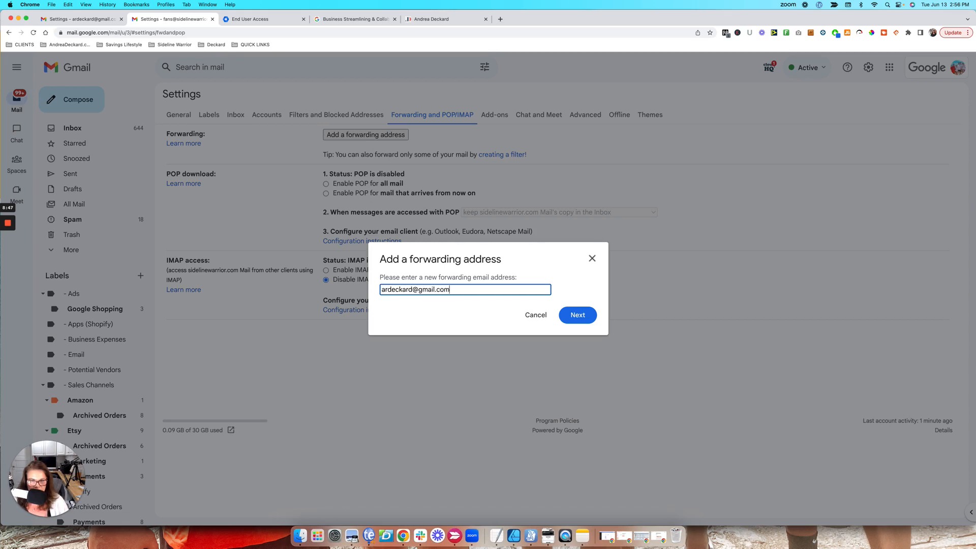
left_click(579, 316)
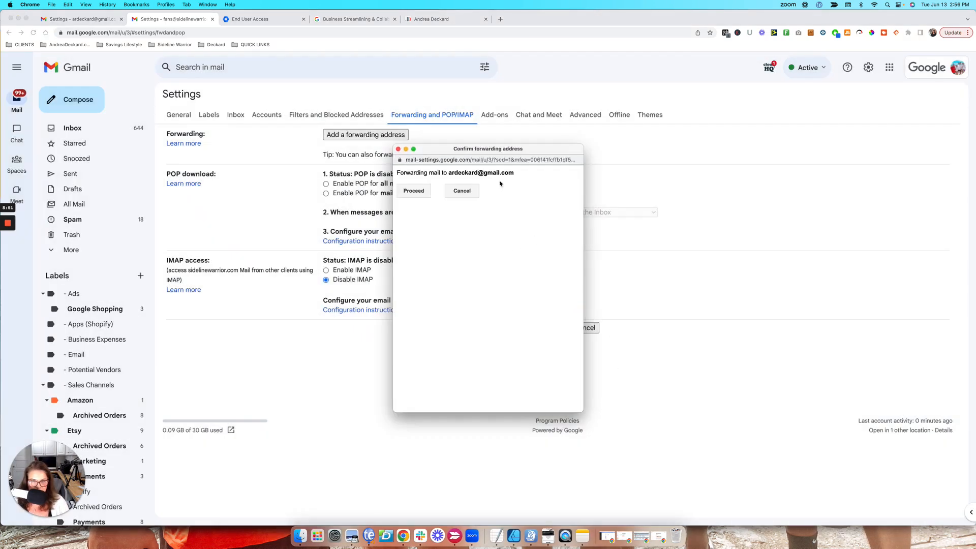
left_click(409, 194)
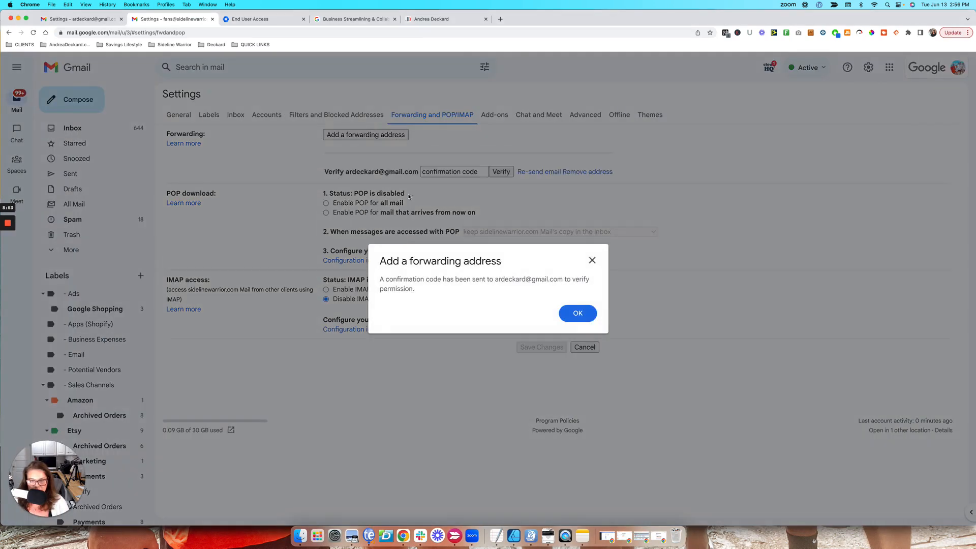
left_click(582, 314)
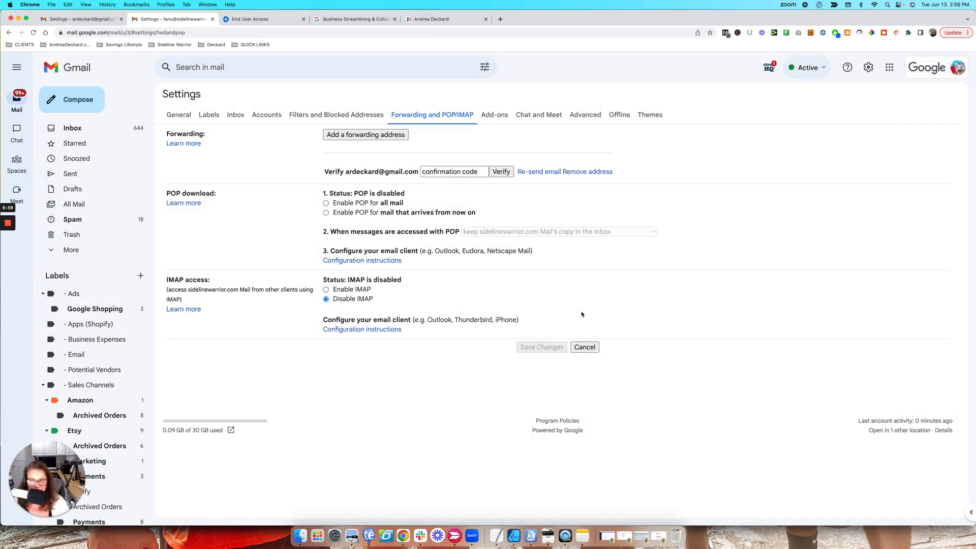
Step: Paste the emailed confirmation code and verify the personal Gmail forwarding address
left_click(8, 254)
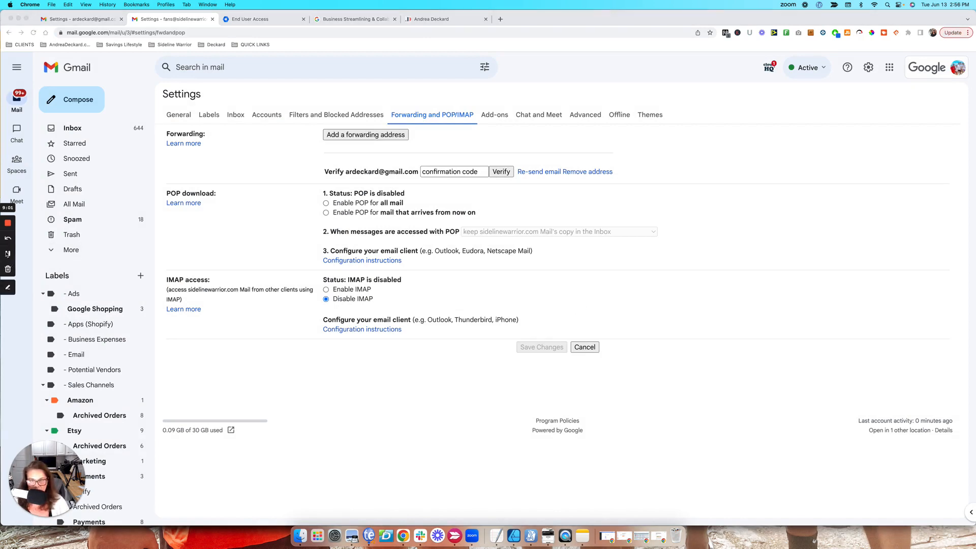
left_click(440, 177)
left_click(452, 172)
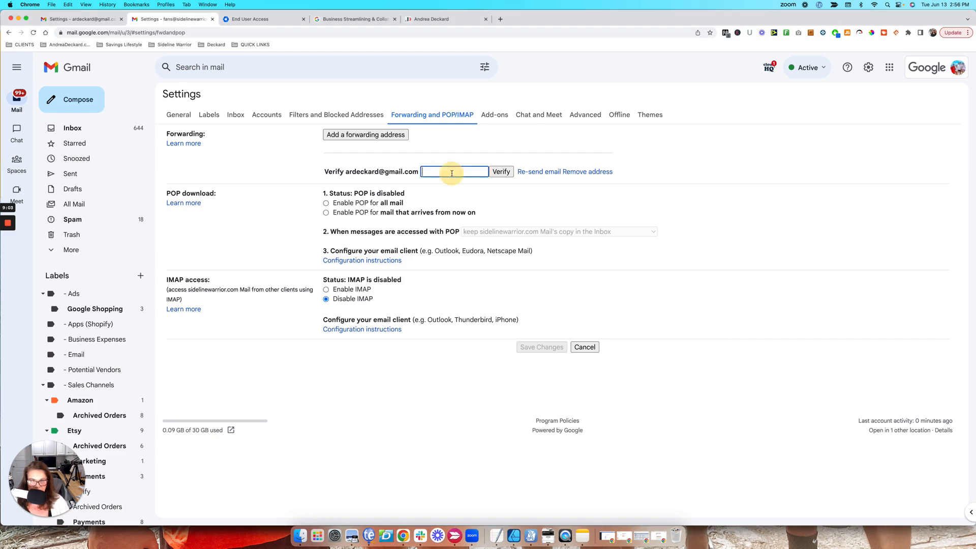
left_click(500, 172)
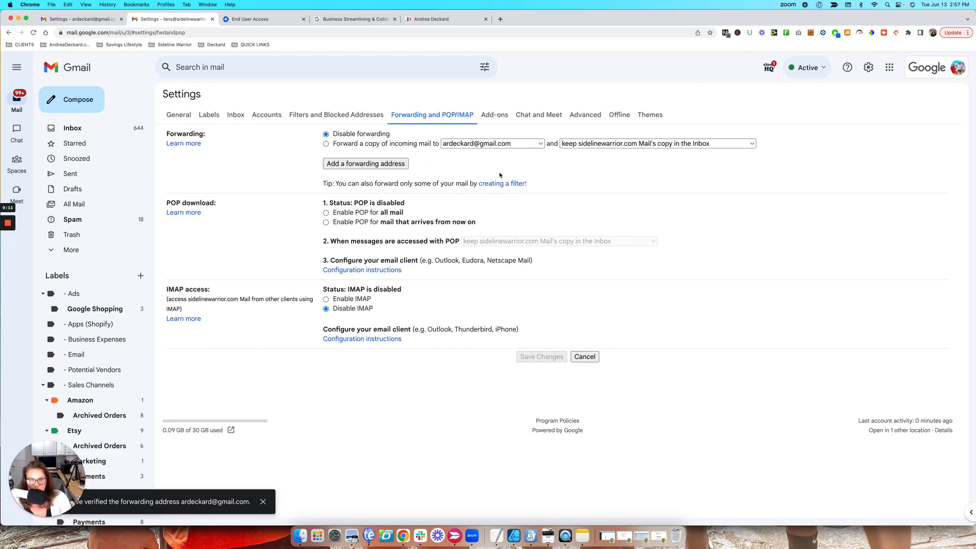
left_click(610, 144)
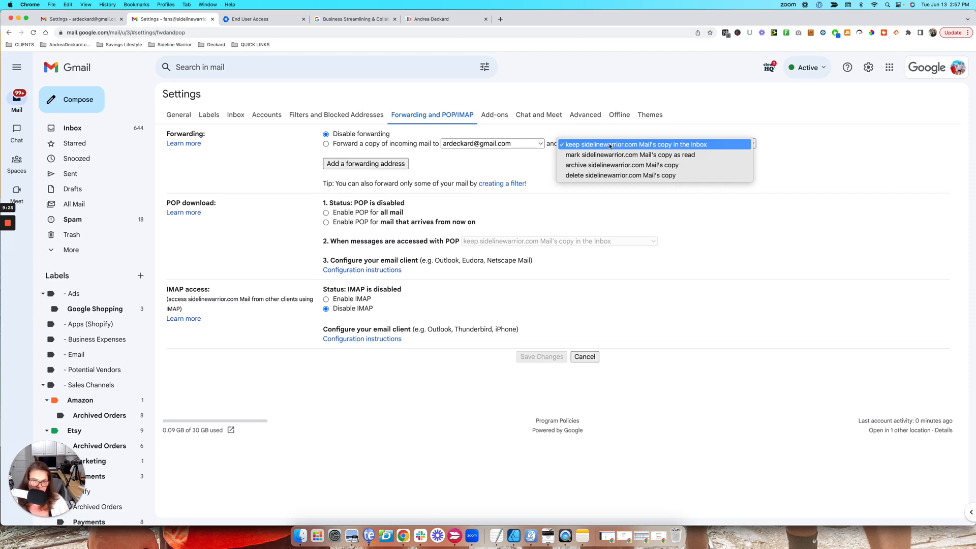
left_click(325, 145)
left_click(326, 144)
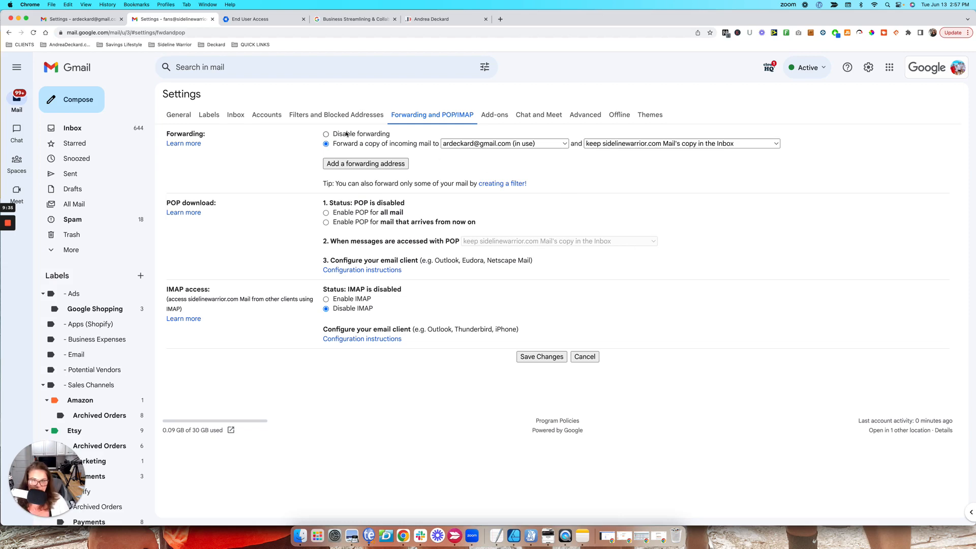
left_click(326, 134)
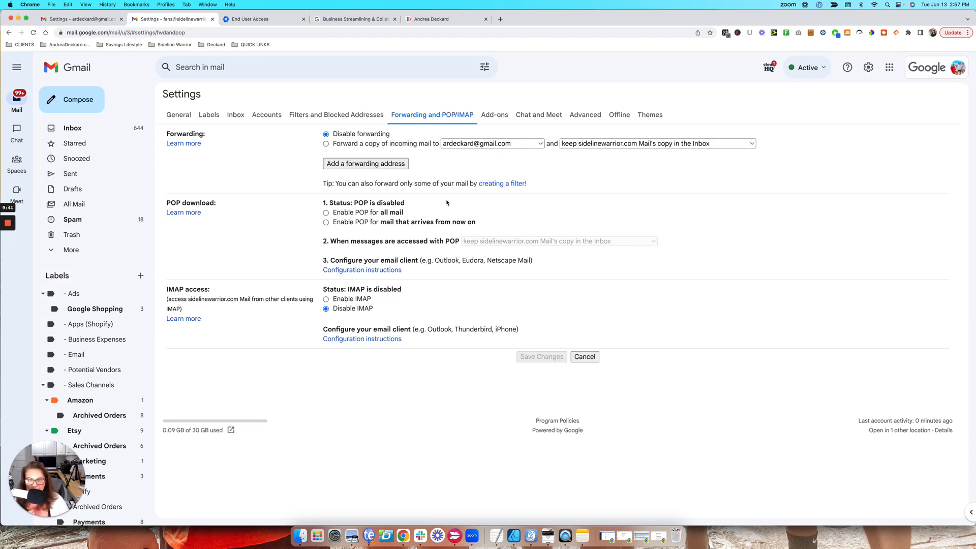
Step: Enable POP for all mail, keep the Inbox copy option, and save the changes
left_click(327, 214)
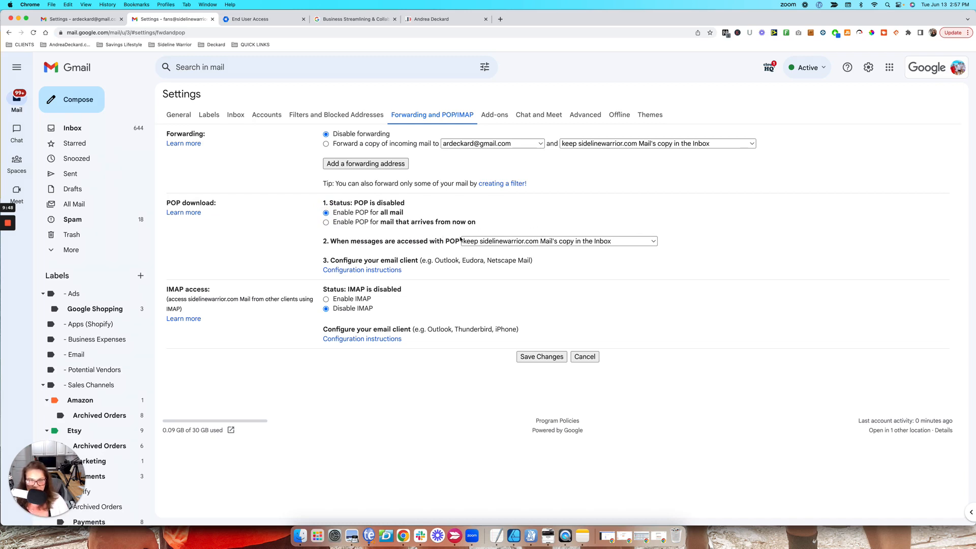
left_click(509, 244)
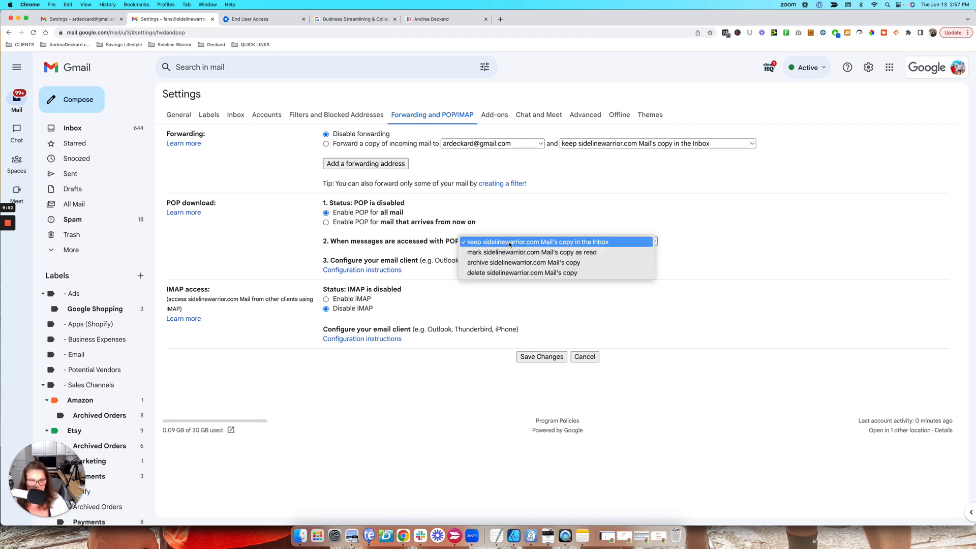
left_click(566, 212)
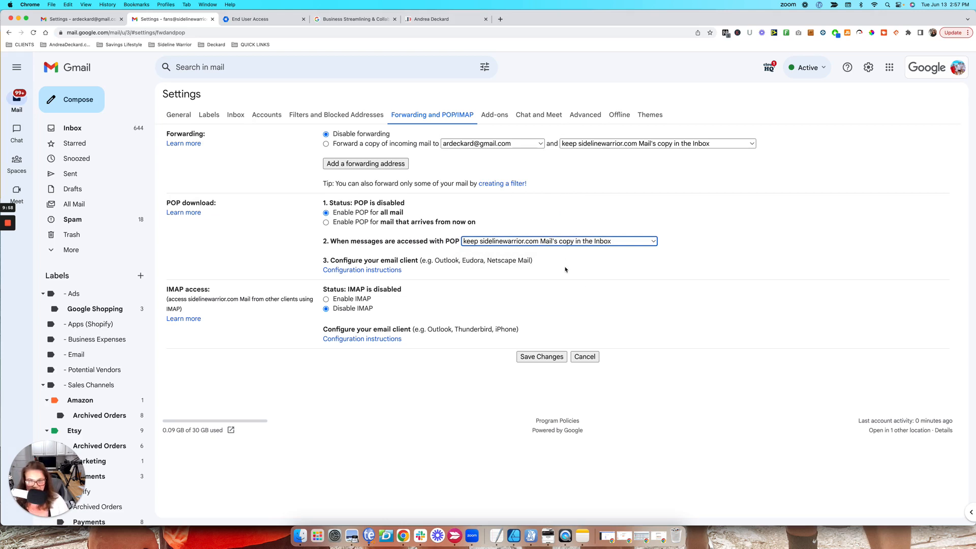
left_click(538, 358)
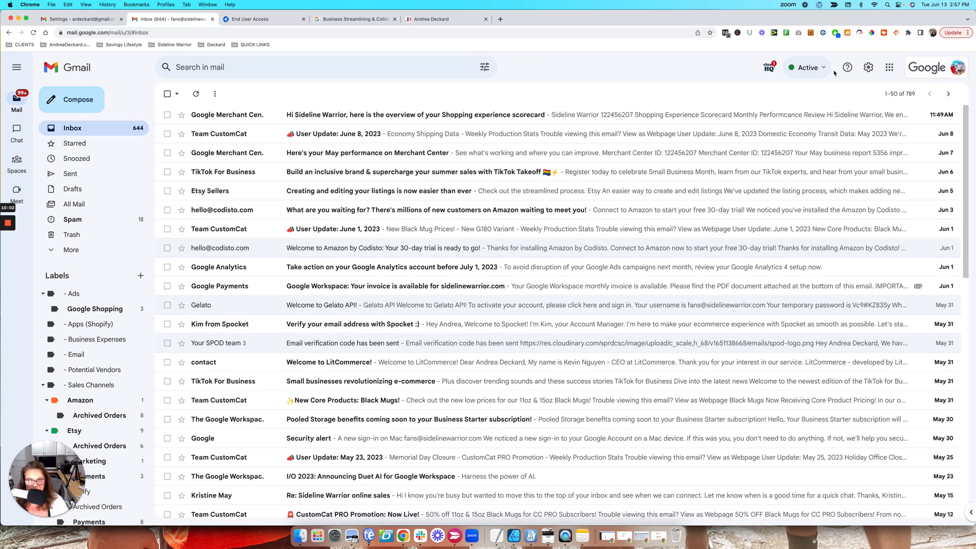
Step: Reopen Forwarding and POP/IMAP settings to check that POP is enabled
left_click(868, 67)
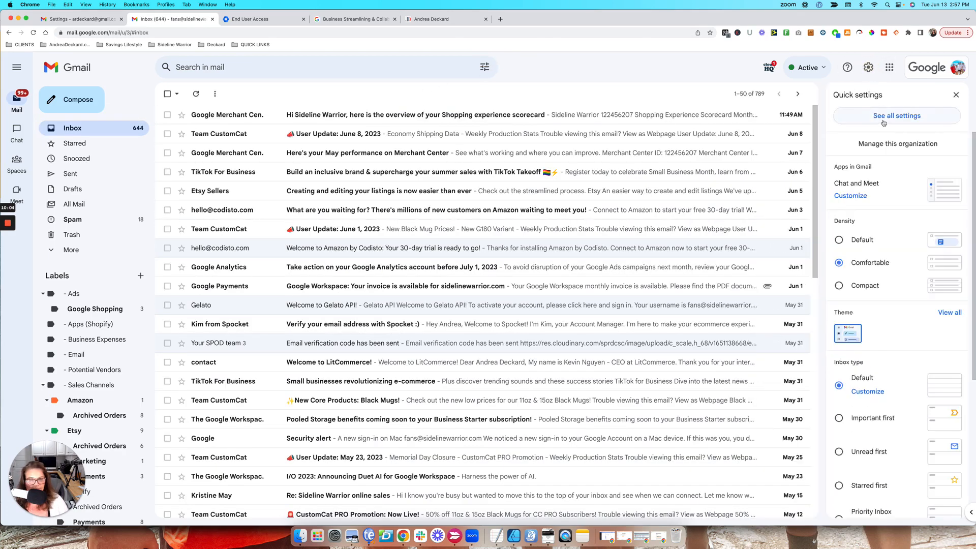
left_click(884, 122)
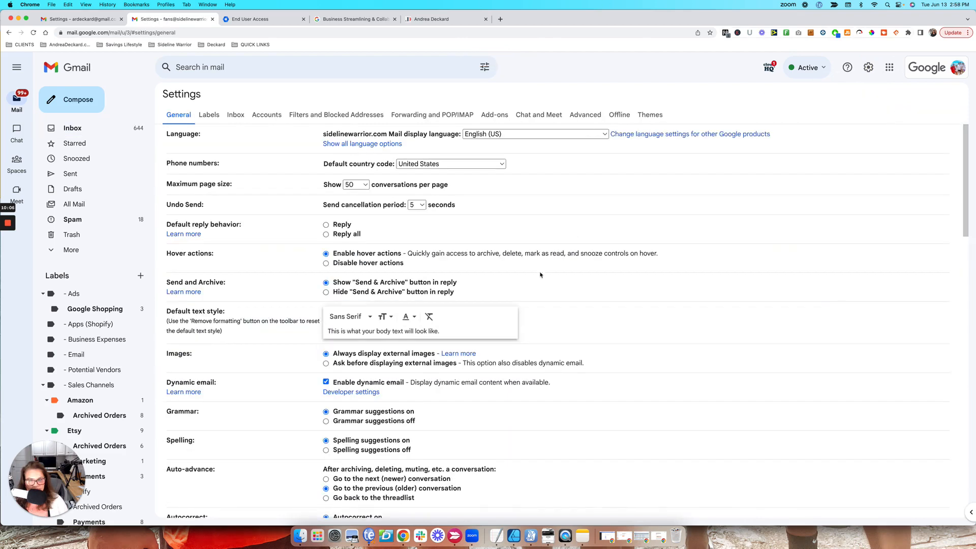
left_click(436, 116)
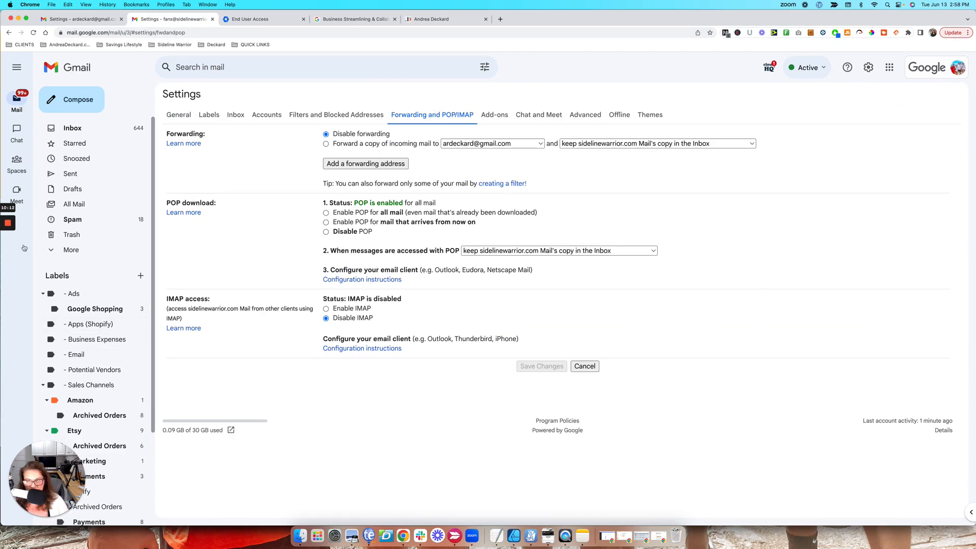
left_click(7, 257)
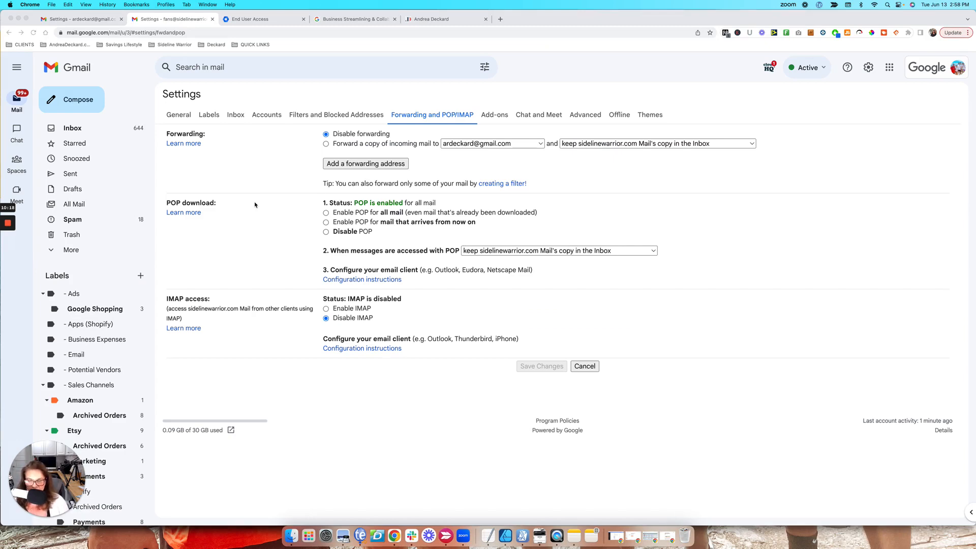
Step: In the personal Gmail's Accounts and Import settings, begin adding another Send mail as address
left_click(95, 21)
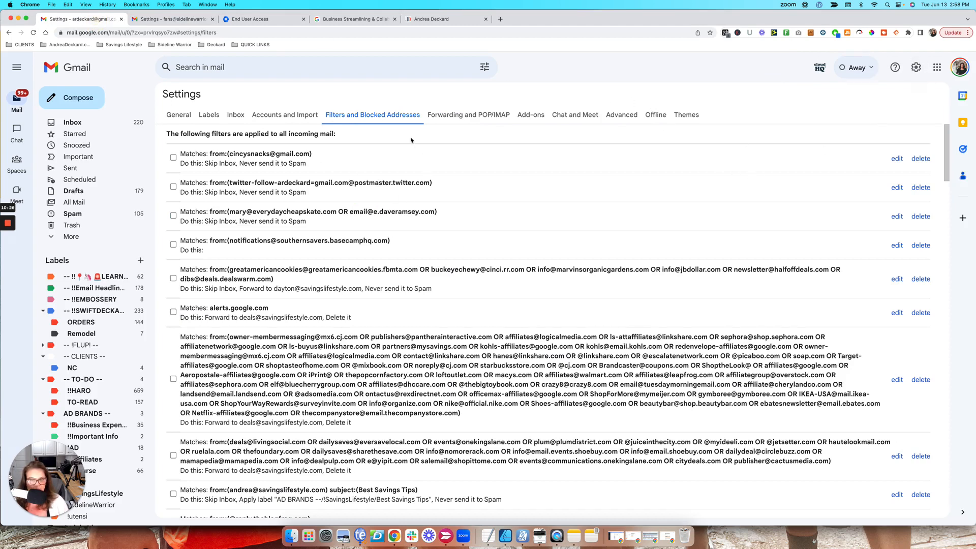
left_click(449, 116)
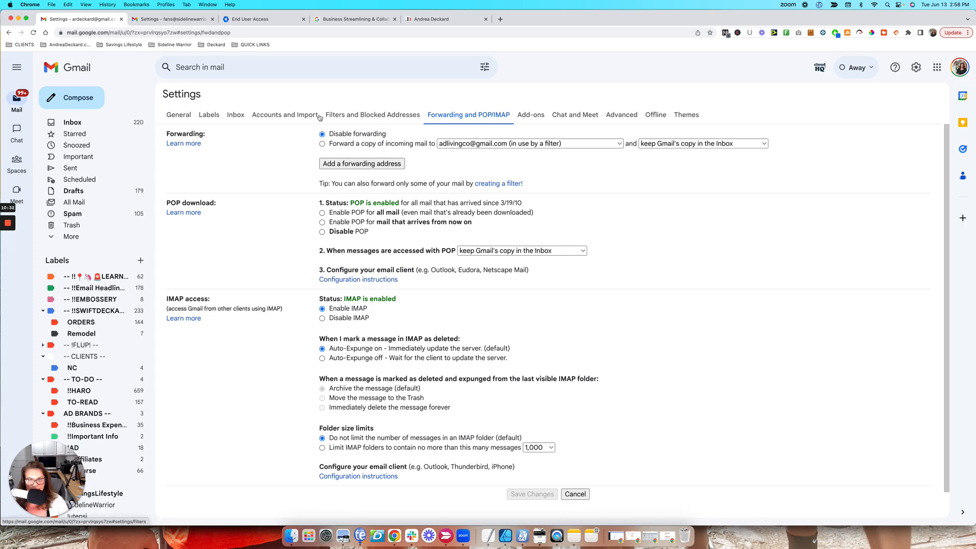
left_click(299, 117)
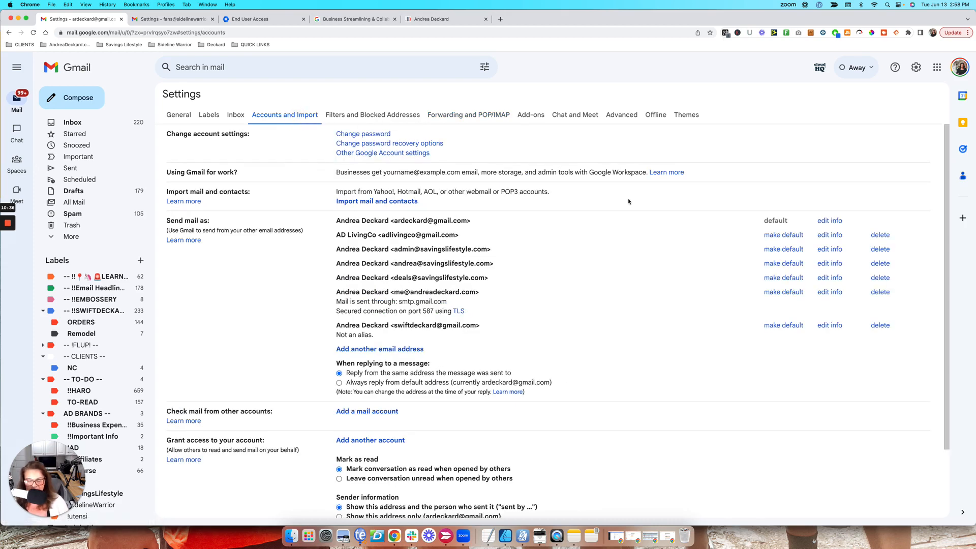
scroll(582, 283, "down", 2)
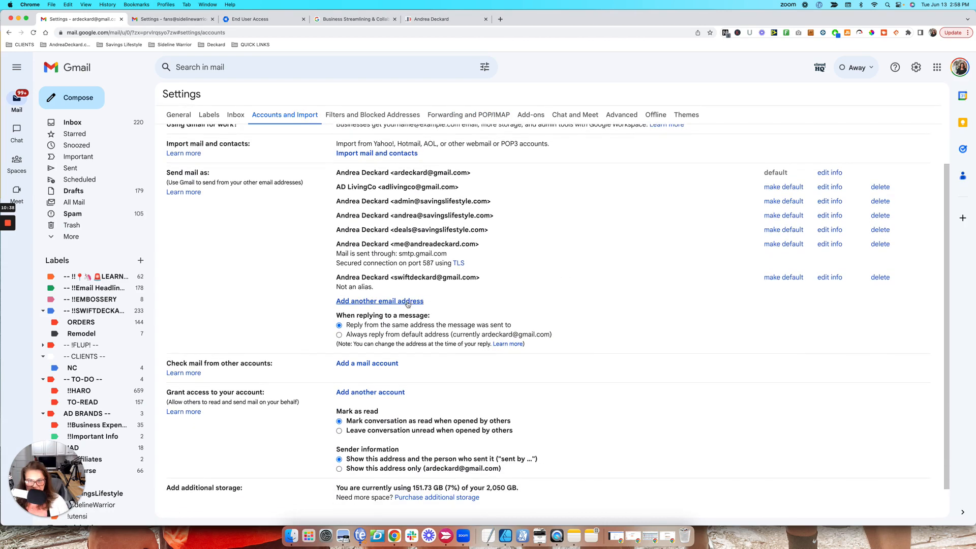
left_click(409, 302)
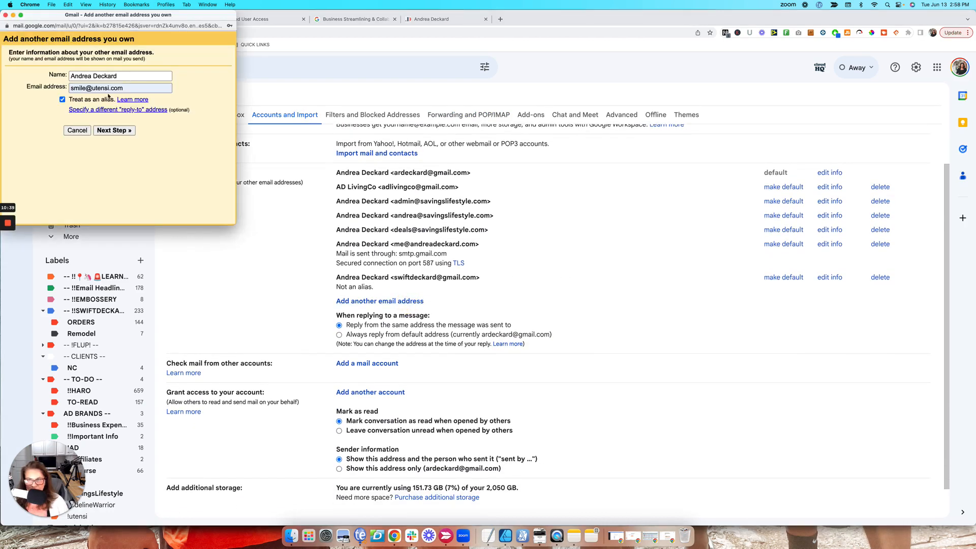
Step: Replace the prefilled email with the sidelinewarrior.com fans address and proceed to the SMTP step
triple_click(79, 88)
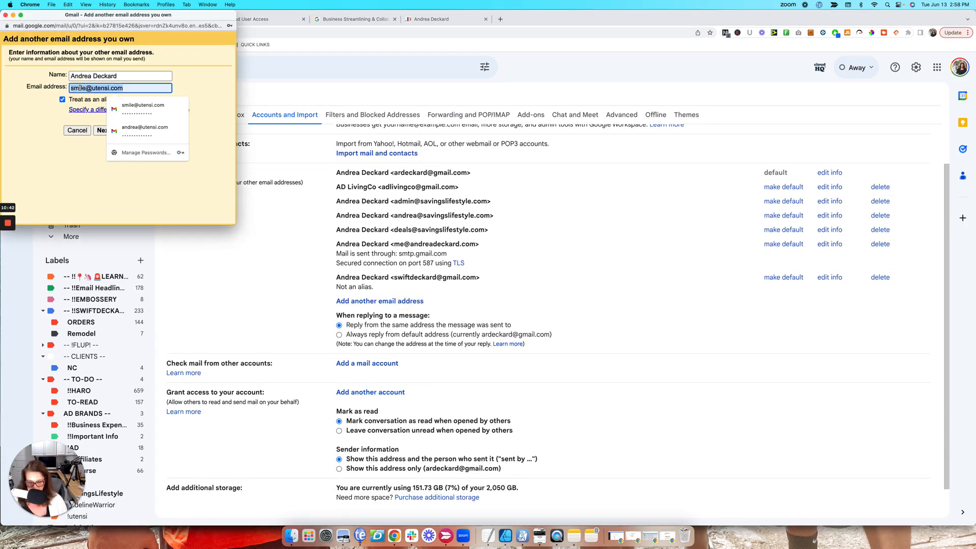
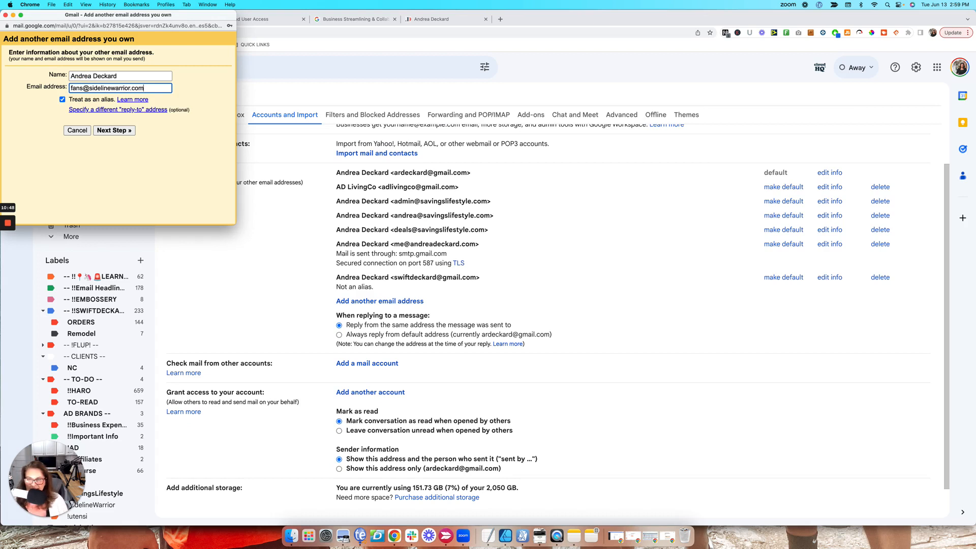
left_click(111, 131)
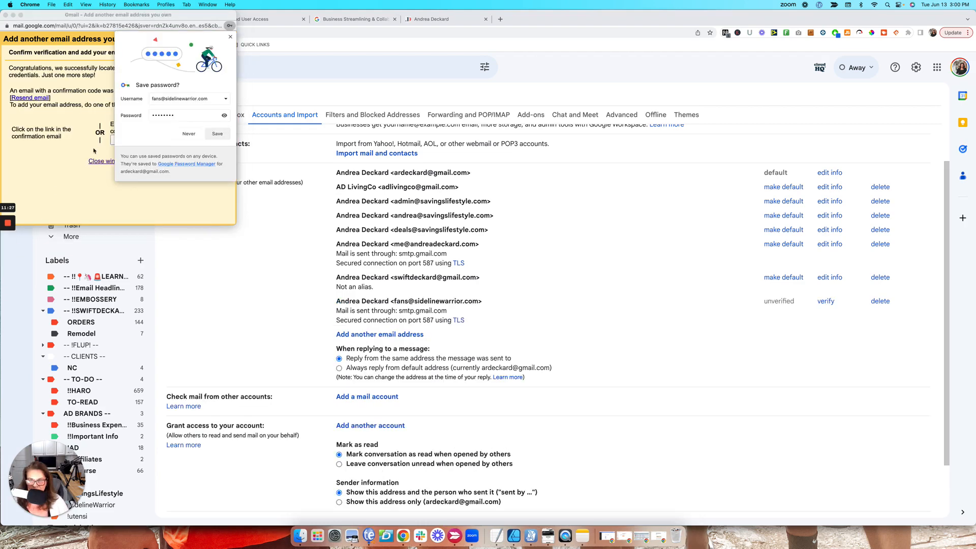
Step: Dismiss the save-password prompt and verify the send-as address with the pasted confirmation code
left_click(230, 39)
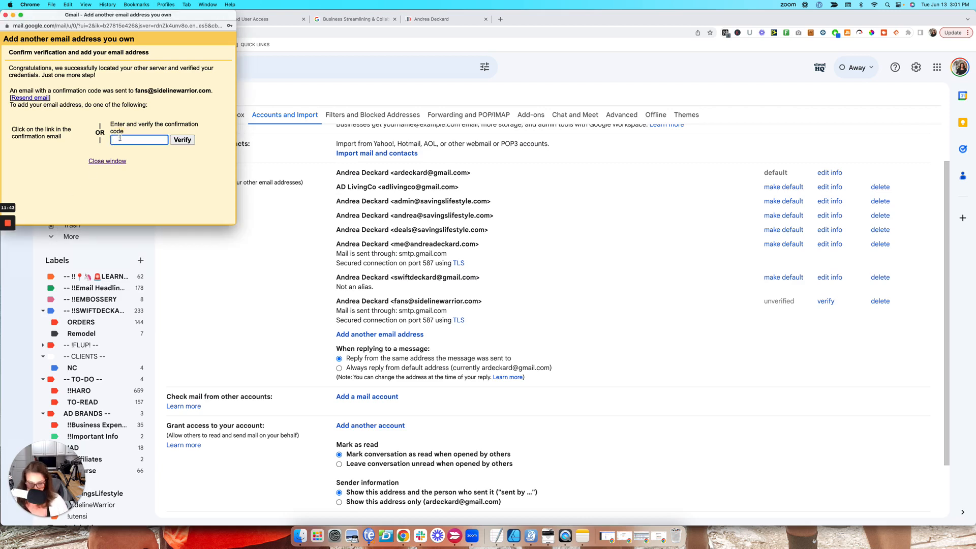
key("super+v")
left_click(186, 139)
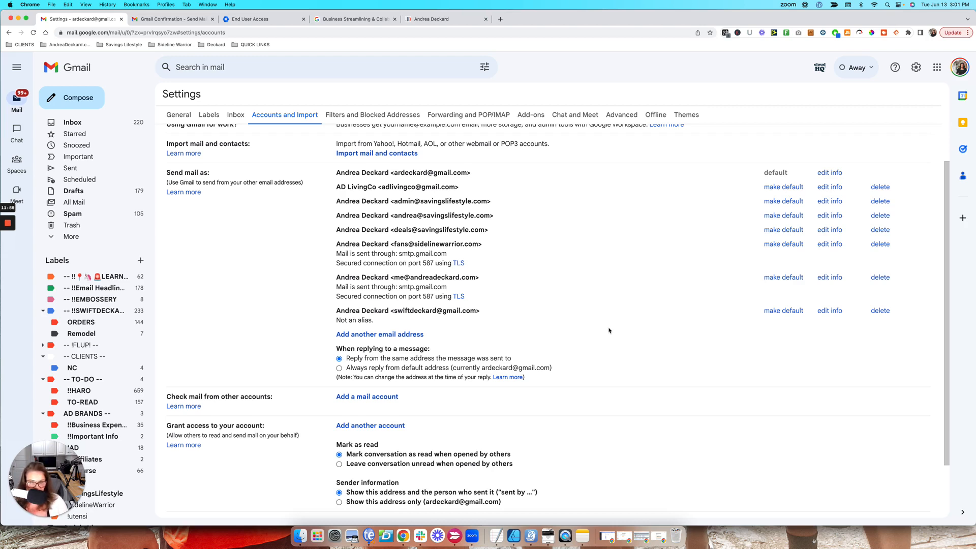
scroll(609, 331, "down", 2)
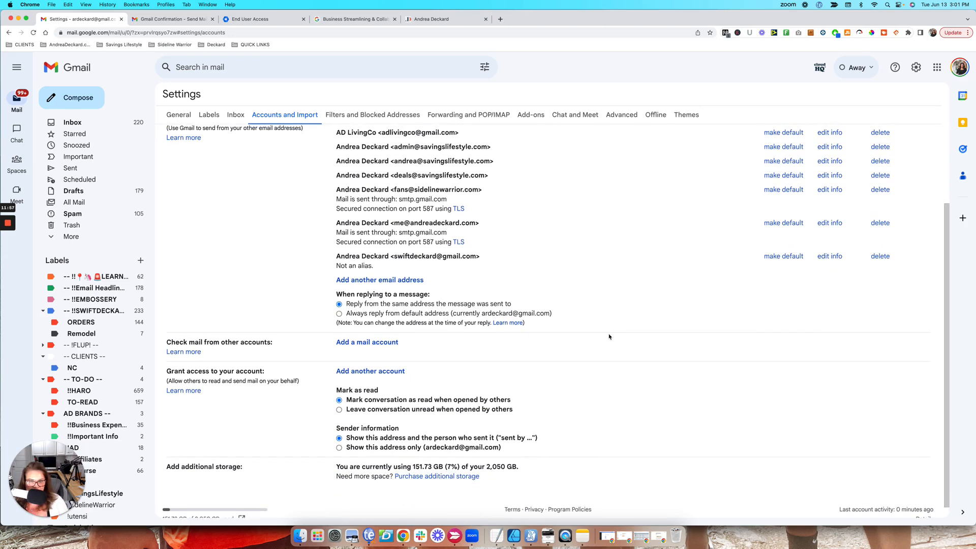